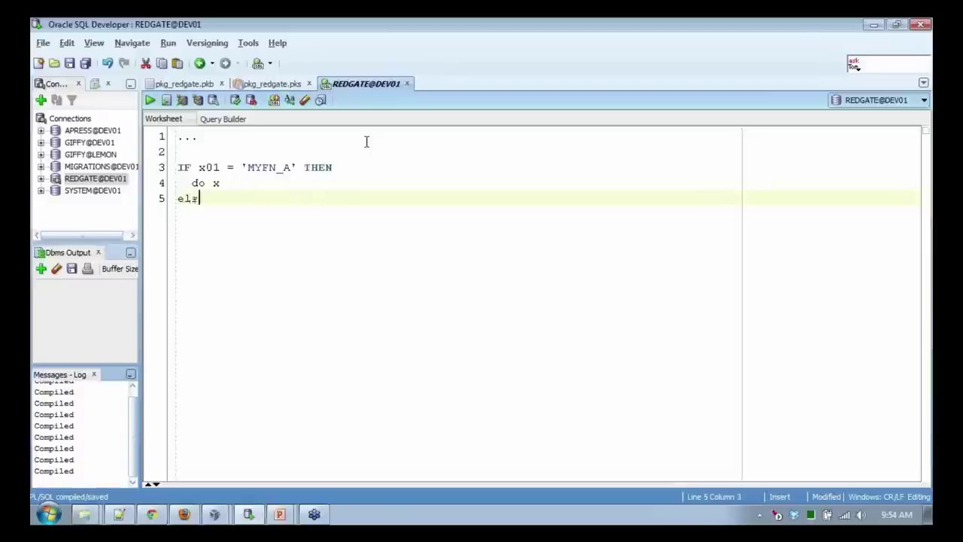
Step: Add an elsif branch for x01 = 'MYFN_B' that does y, followed by a line reading "..."
{"action": "key", "text": "BackSpace"}
{"action": "key", "text": "BackSpace"}
{"action": "type", "text": "if x01 = 'MYFN"}
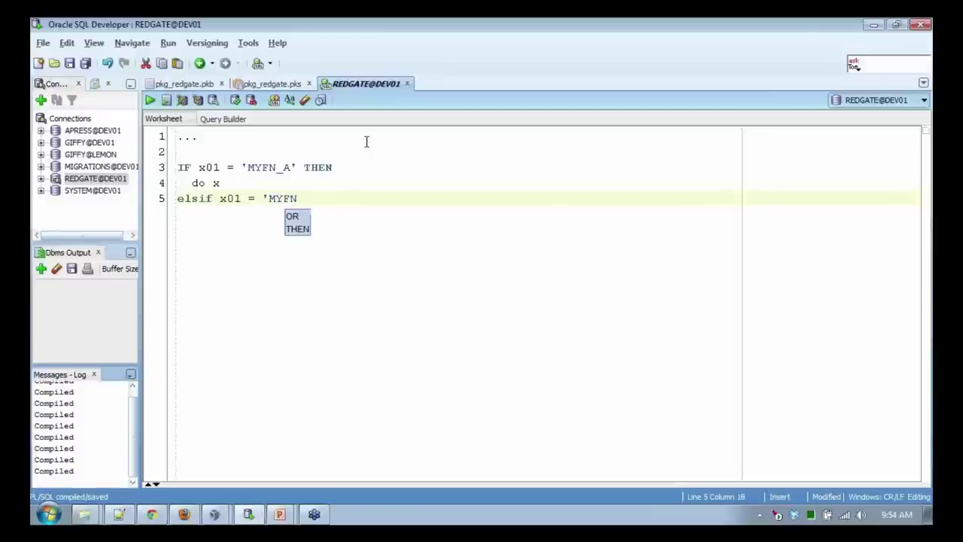
{"action": "type", "text": "_B' then"}
{"action": "key", "text": "Return"}
{"action": "type", "text": "do y"}
{"action": "key", "text": "Return"}
{"action": "key", "text": "BackSpace"}
{"action": "key", "text": "BackSpace"}
{"action": "type", "text": "..."}
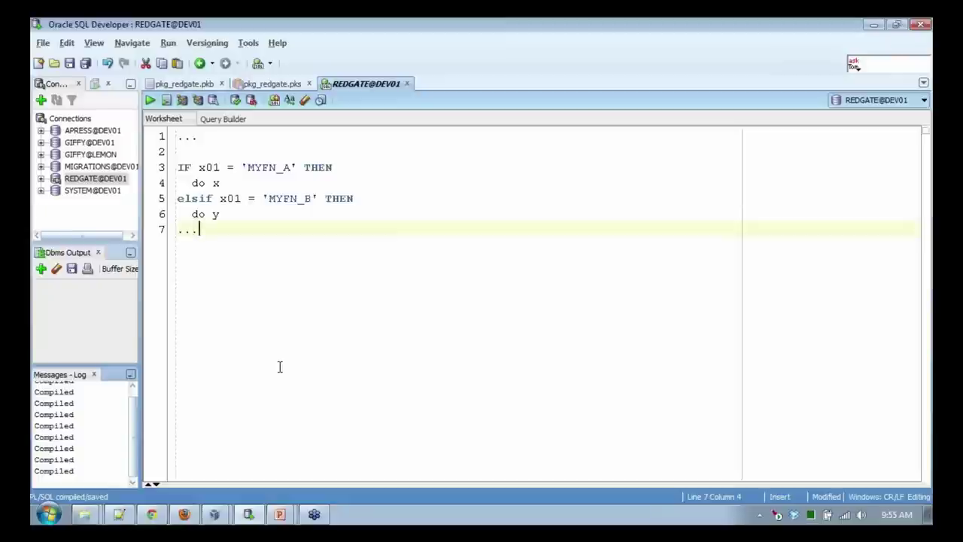
Step: Switch to Chrome, review the P1_CREDIT_CARD page item's settings, and leave the item without changes
{"action": "left_click", "coordinate": [150, 516]}
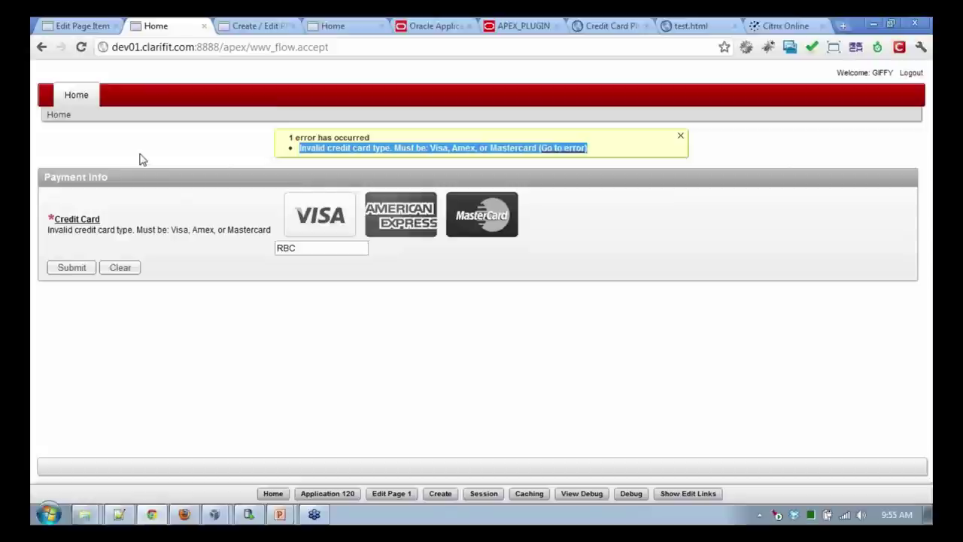
{"action": "left_click", "coordinate": [85, 24]}
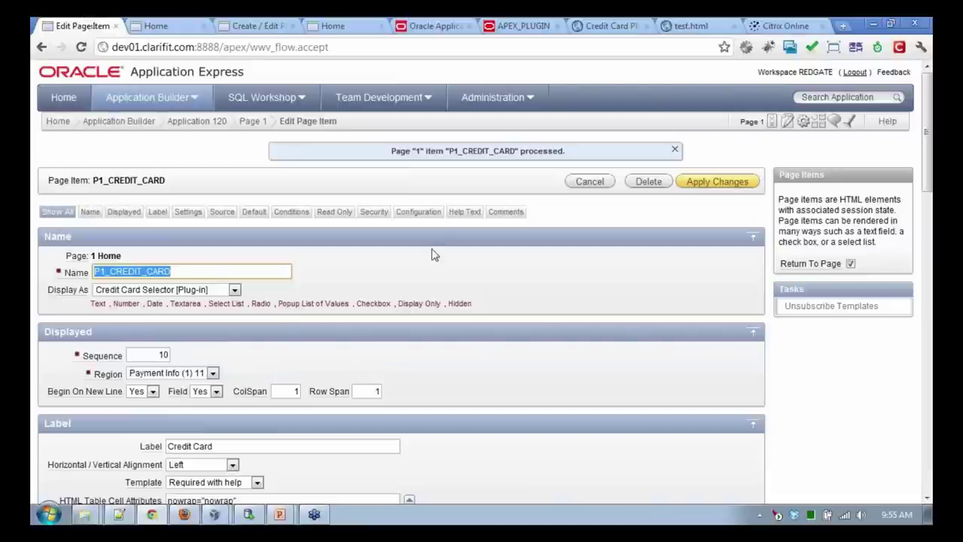
{"action": "scroll", "coordinate": [433, 254], "scroll_direction": "down", "scroll_amount": 3}
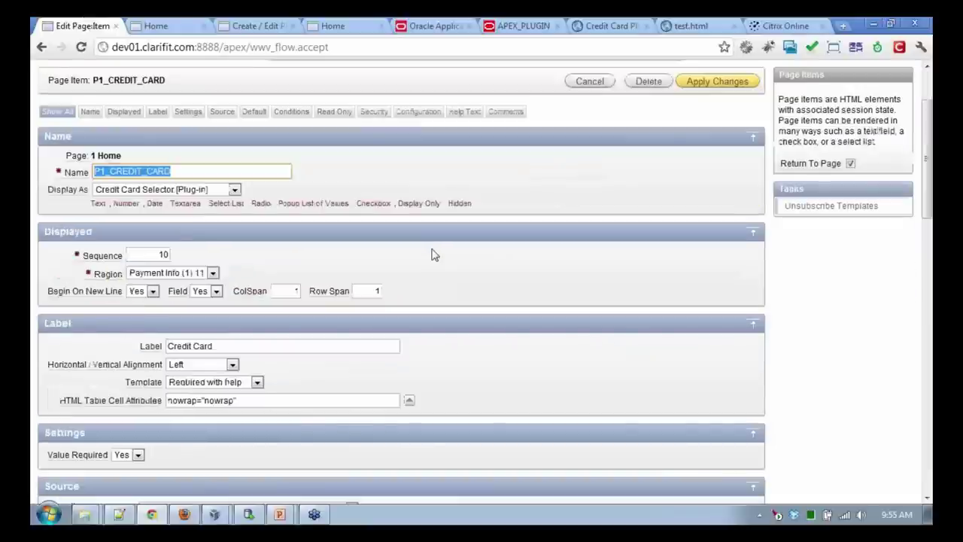
{"action": "scroll", "coordinate": [433, 254], "scroll_direction": "down", "scroll_amount": 5}
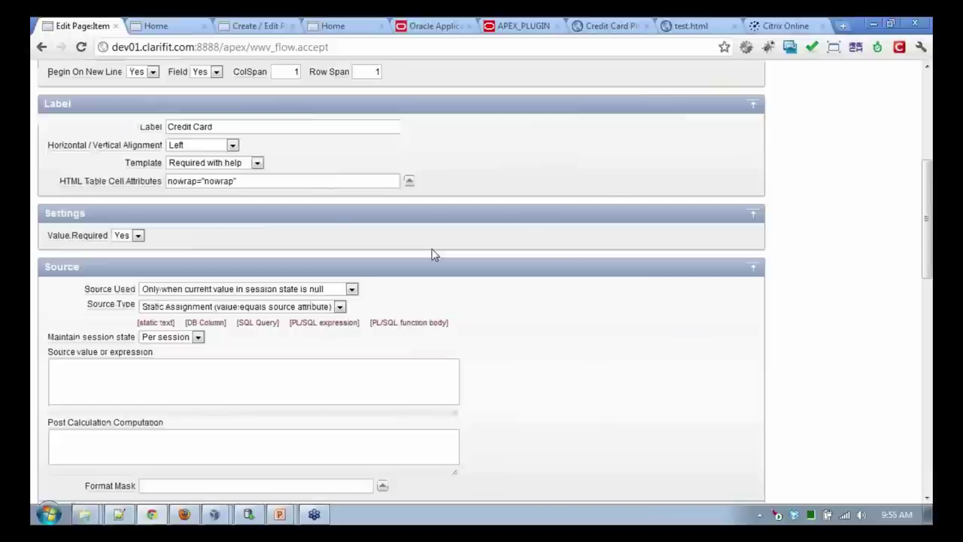
{"action": "scroll", "coordinate": [433, 254], "scroll_direction": "down", "scroll_amount": 5}
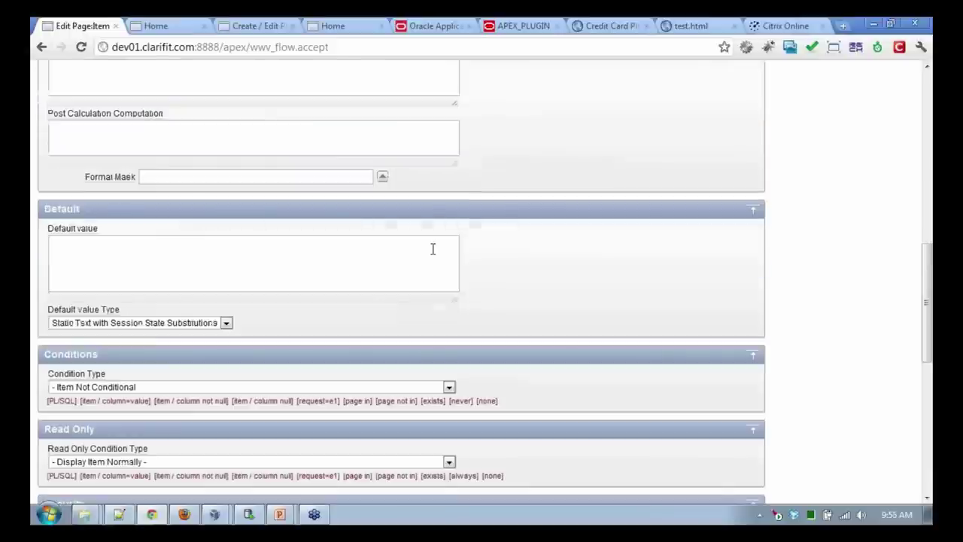
{"action": "scroll", "coordinate": [432, 254], "scroll_direction": "up", "scroll_amount": 4}
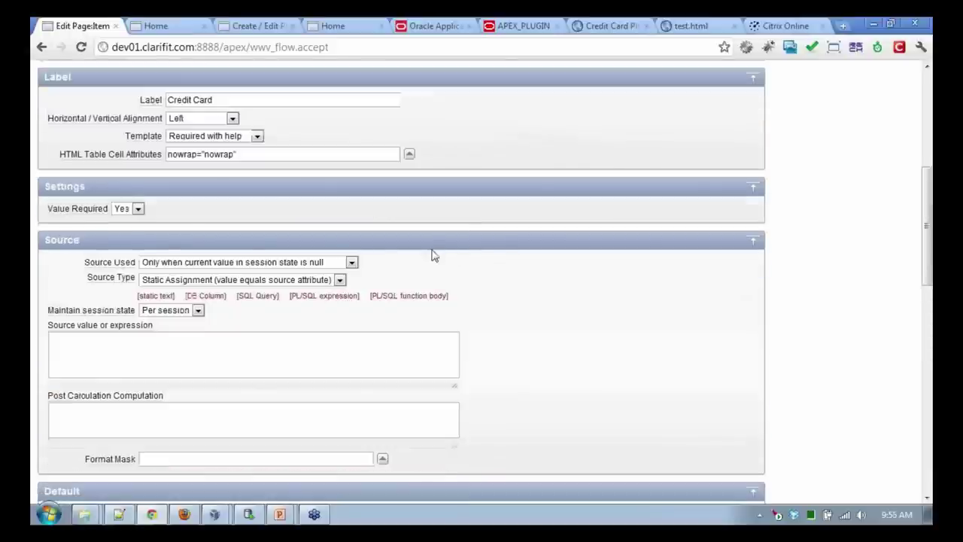
{"action": "scroll", "coordinate": [432, 255], "scroll_direction": "up", "scroll_amount": 4}
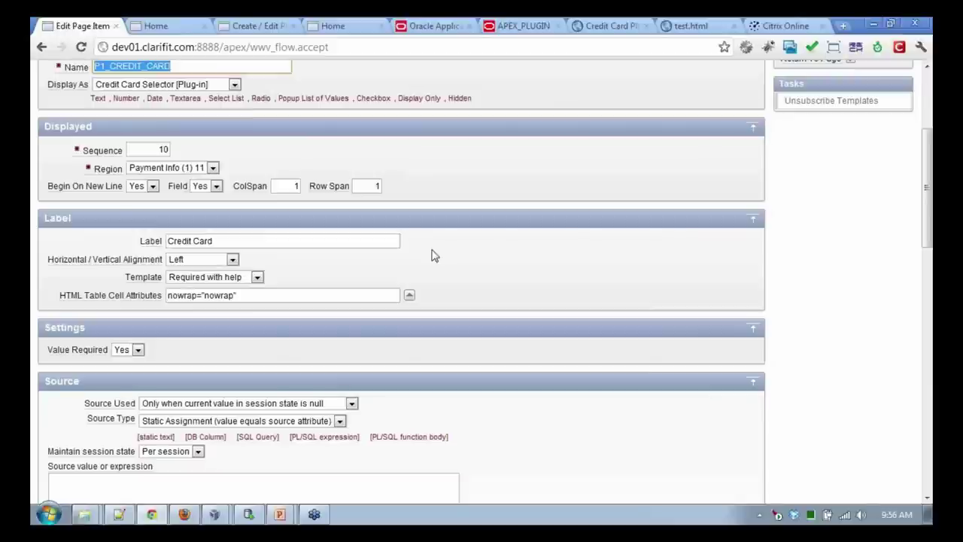
{"action": "scroll", "coordinate": [433, 256], "scroll_direction": "up", "scroll_amount": 4}
{"action": "left_click", "coordinate": [590, 117]}
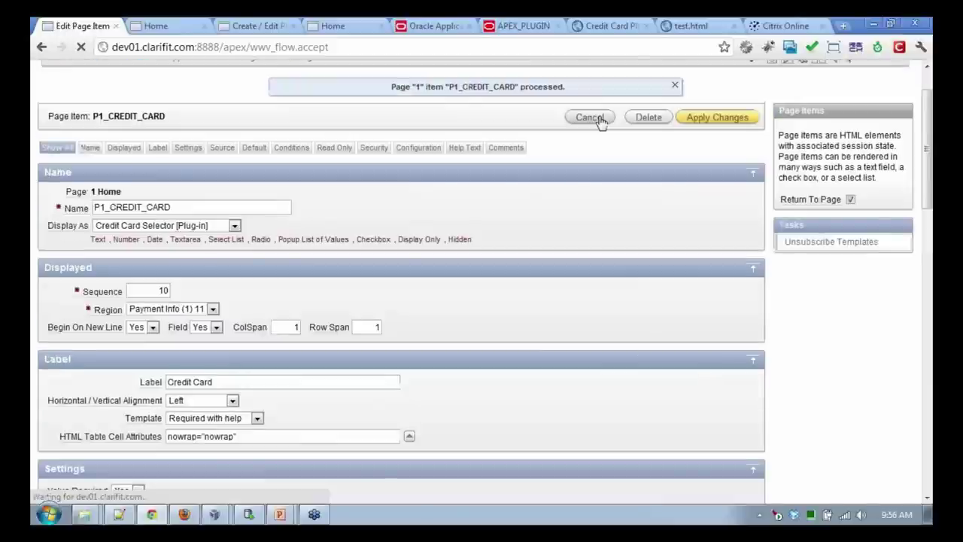
Step: Look through the page branch's settings and search the P1_CREDIT_CARD item's settings for "va"
{"action": "scroll", "coordinate": [507, 263], "scroll_direction": "down", "scroll_amount": 6}
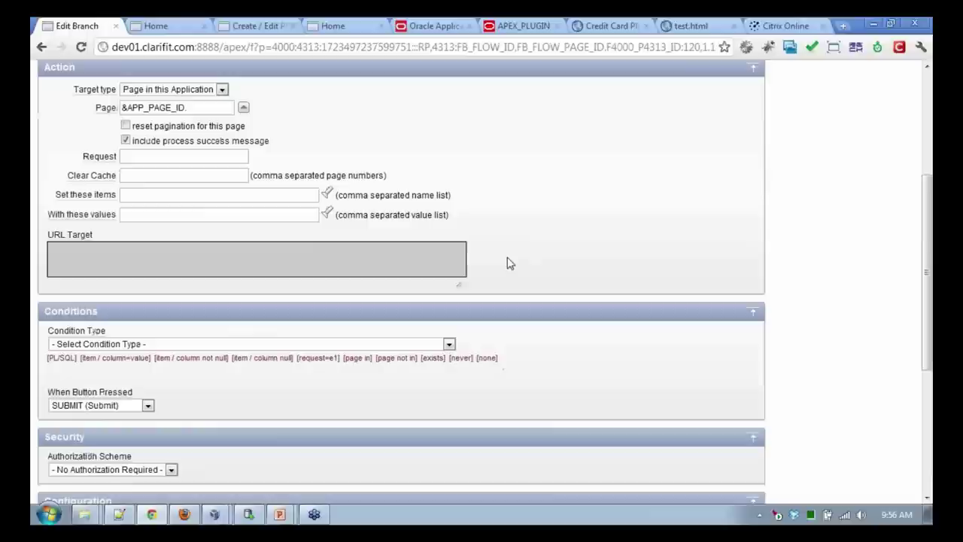
{"action": "scroll", "coordinate": [508, 263], "scroll_direction": "down", "scroll_amount": 1}
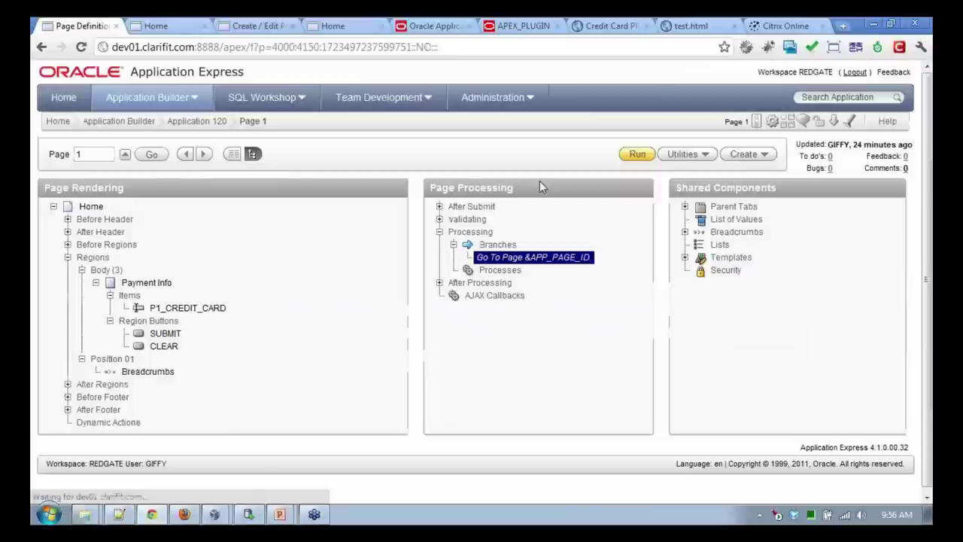
{"action": "left_click", "coordinate": [199, 308]}
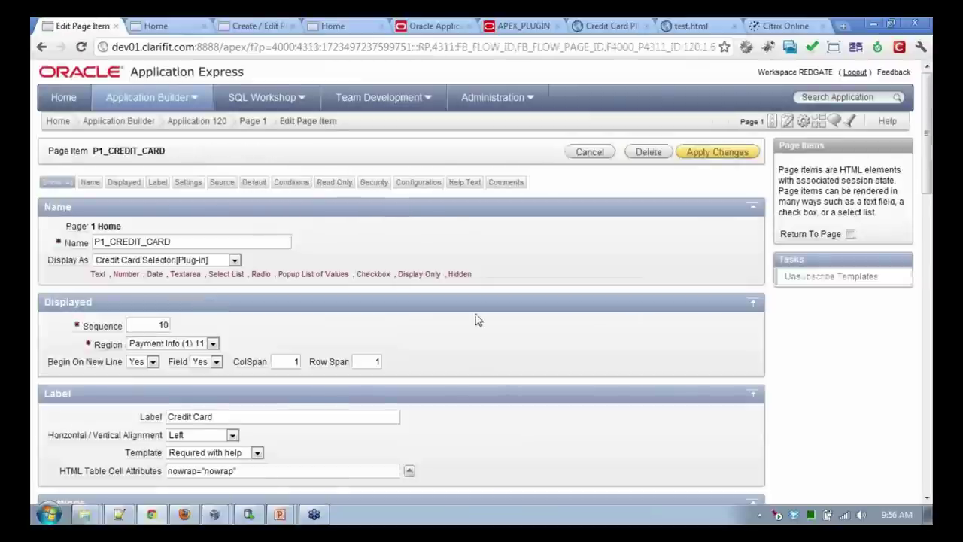
{"action": "key", "text": "ctrl+f"}
{"action": "type", "text": "cancel"}
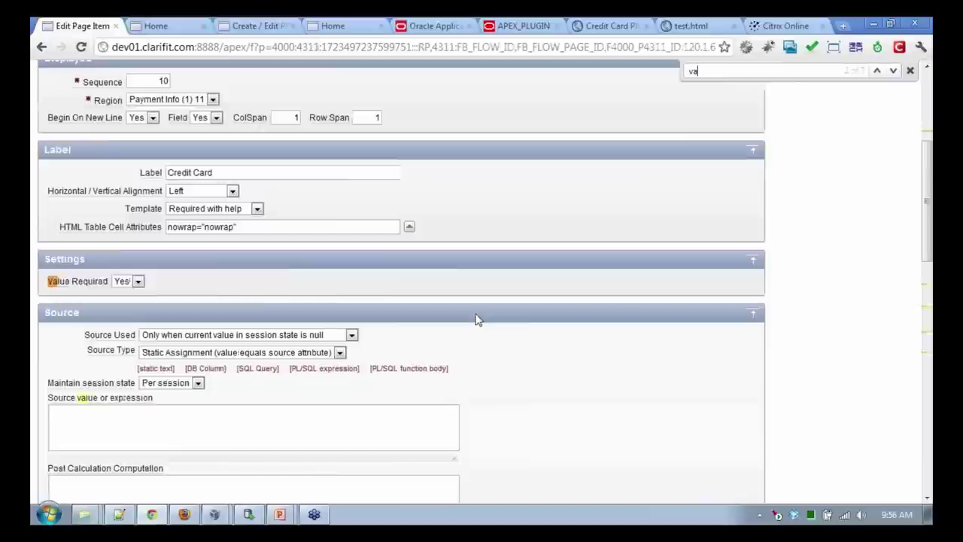
{"action": "key", "text": "ctrl+Return"}
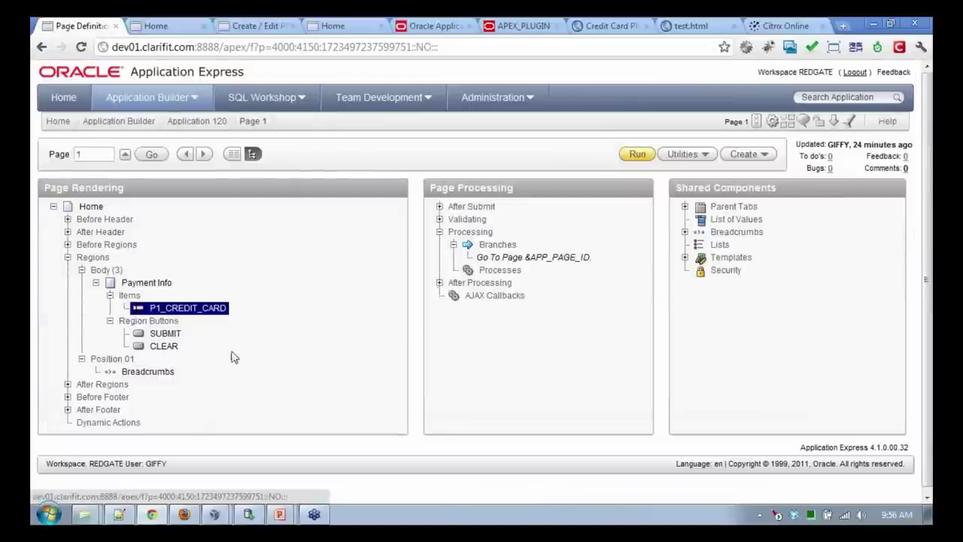
Step: Open the SUBMIT region button and examine its Action and Execute Validations settings
{"action": "left_click", "coordinate": [167, 321]}
{"action": "left_click", "coordinate": [165, 335]}
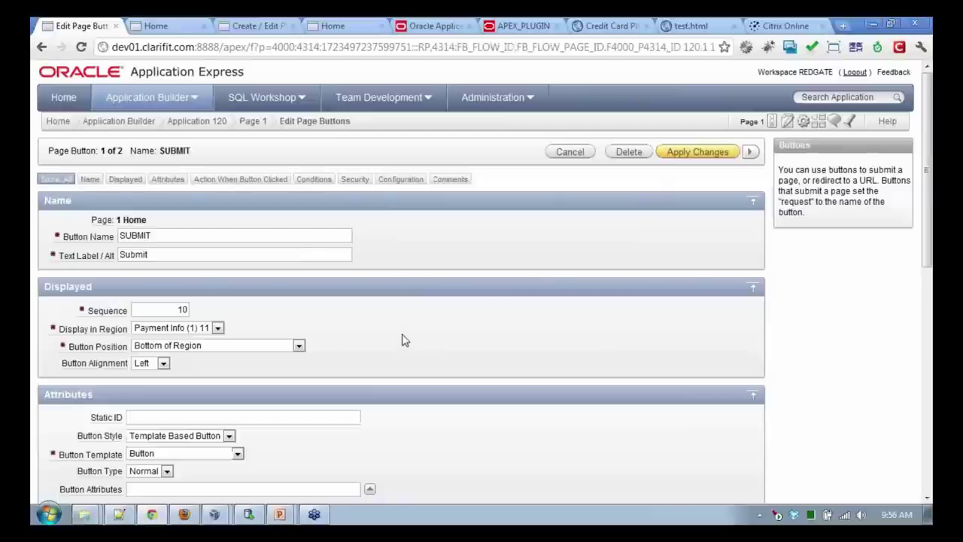
{"action": "scroll", "coordinate": [402, 341], "scroll_direction": "down", "scroll_amount": 1}
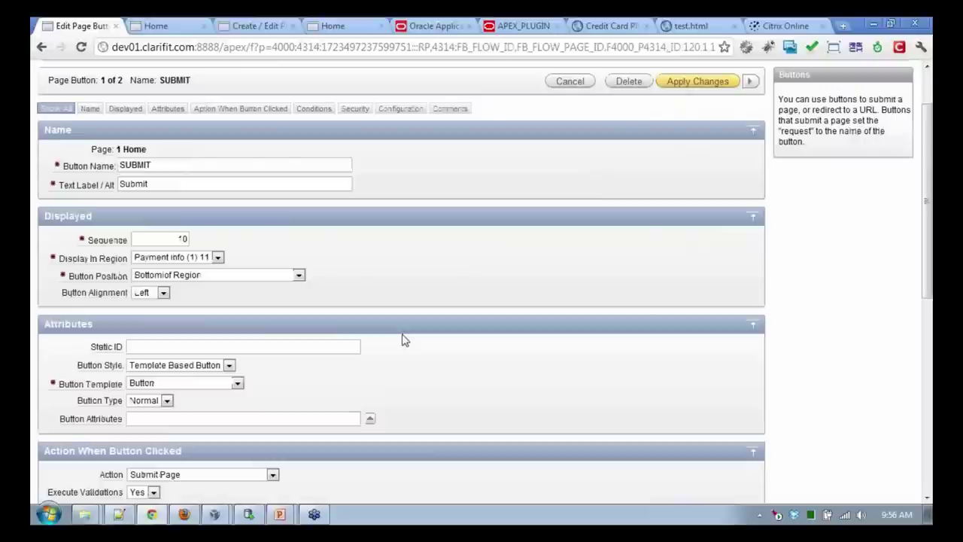
{"action": "scroll", "coordinate": [402, 341], "scroll_direction": "down", "scroll_amount": 1}
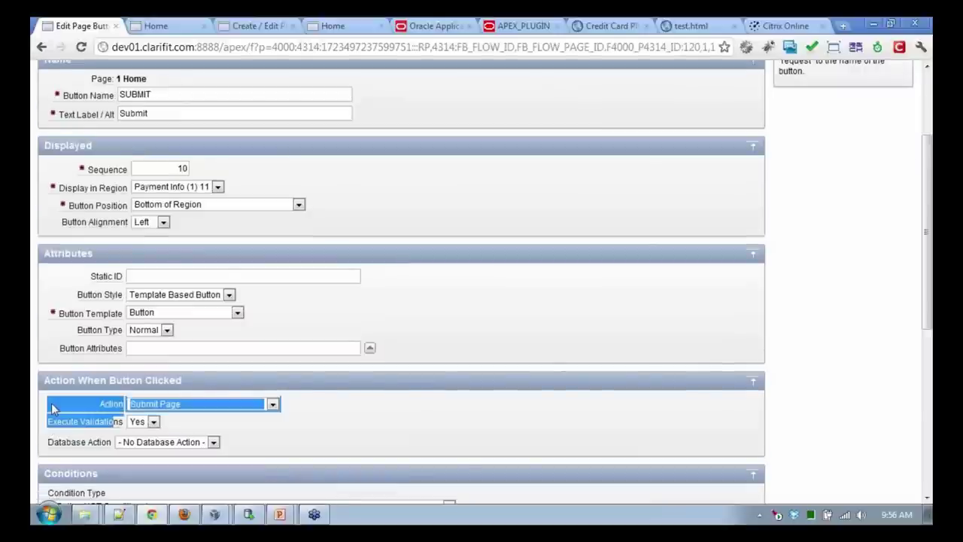
{"action": "left_click_drag", "start_coordinate": [47, 418], "coordinate": [167, 429]}
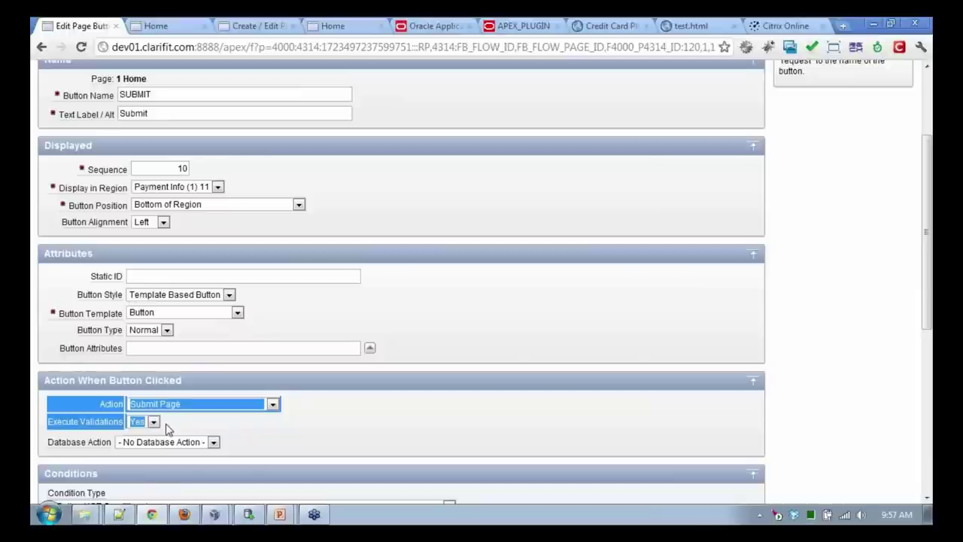
{"action": "left_click_drag", "start_coordinate": [180, 427], "coordinate": [50, 429]}
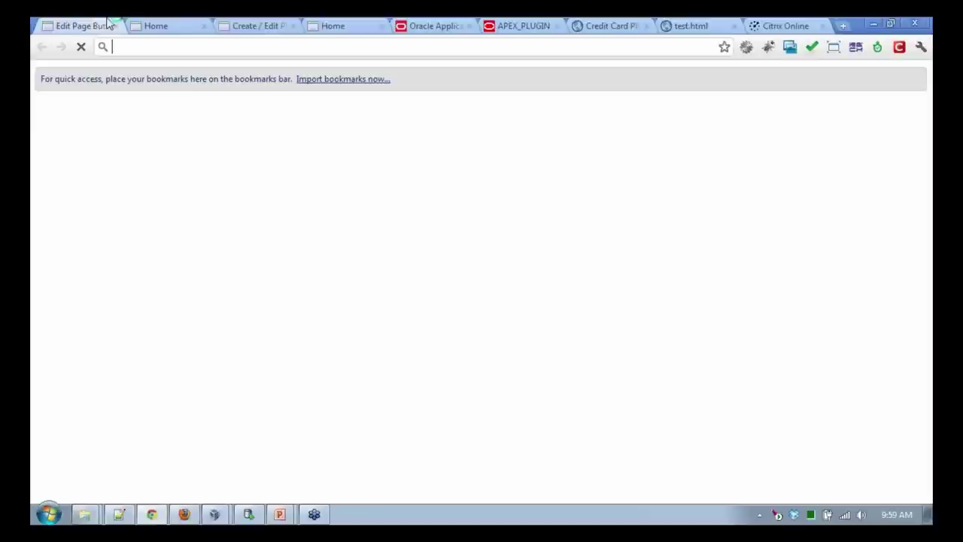
Step: Find the APEX Freelancer website by searching for "apex freelancer", view its home page, and close its tab
{"action": "type", "text": "aprexfreelancer.com"}
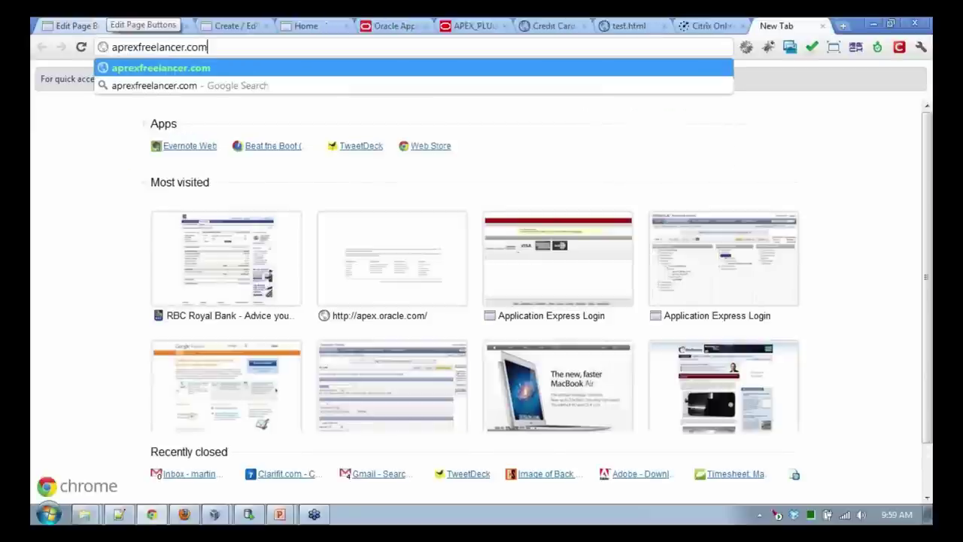
{"action": "key", "text": "Return"}
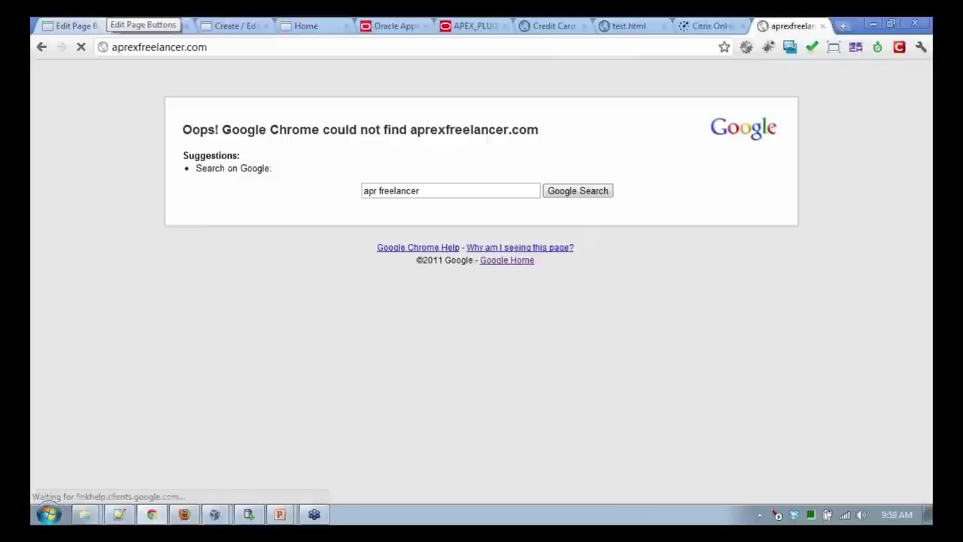
{"action": "left_click", "coordinate": [376, 190]}
{"action": "key", "text": "BackSpace"}
{"action": "type", "text": "ex"}
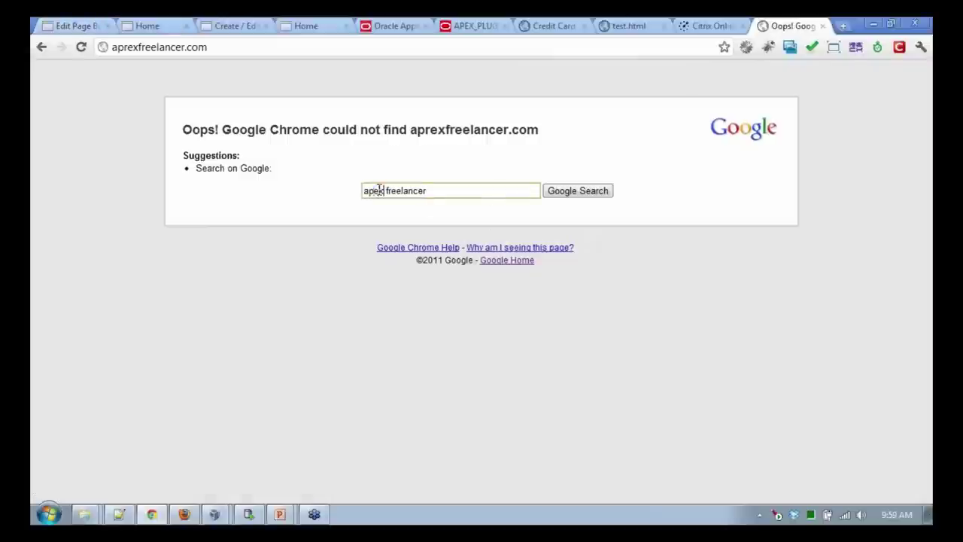
{"action": "key", "text": "Return"}
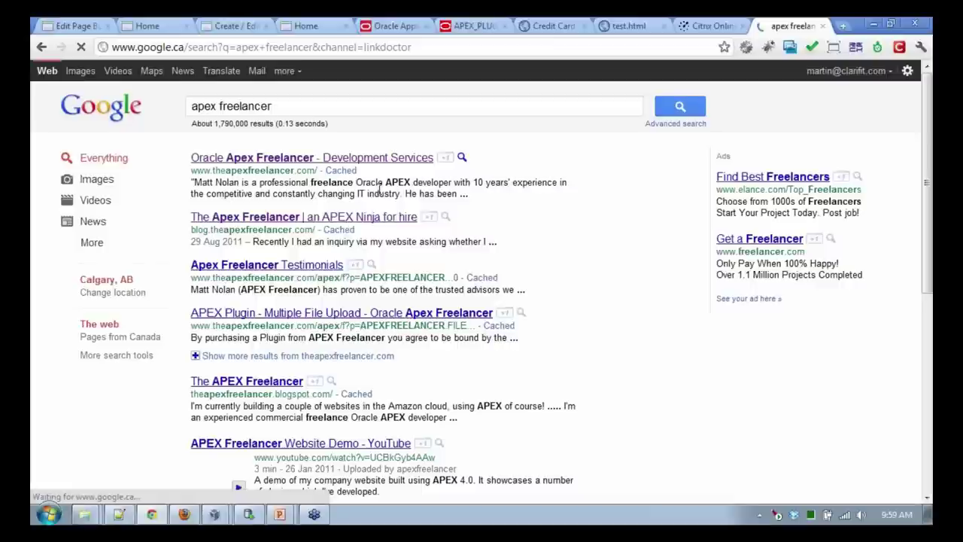
{"action": "left_click", "coordinate": [359, 161]}
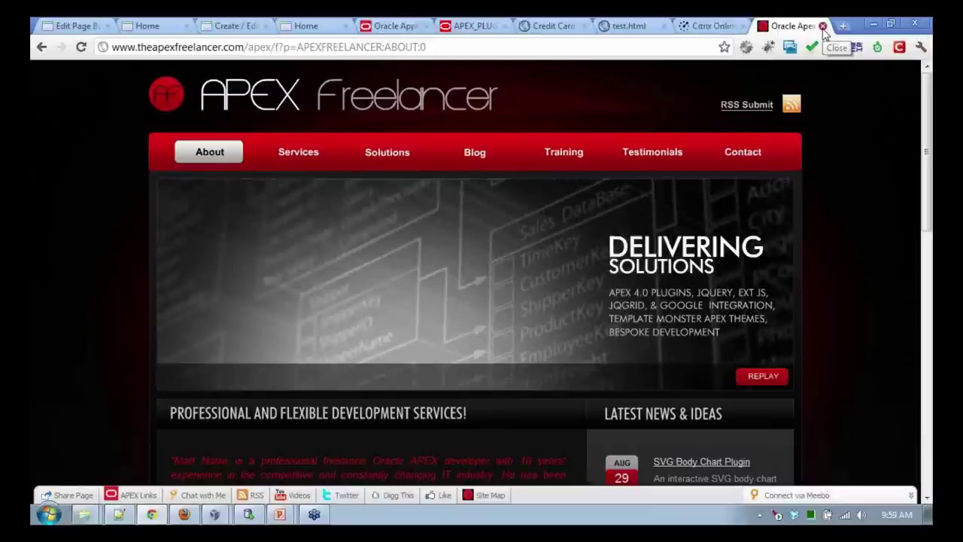
{"action": "left_click", "coordinate": [823, 26]}
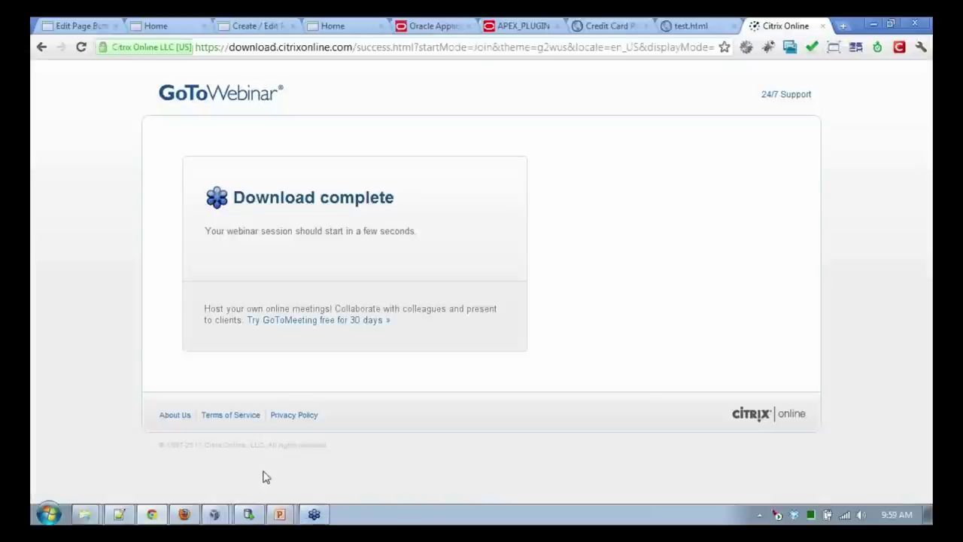
Step: Switch to PowerPoint and back to the Payment Info page in Chrome
{"action": "left_click", "coordinate": [280, 514]}
{"action": "left_click", "coordinate": [170, 24]}
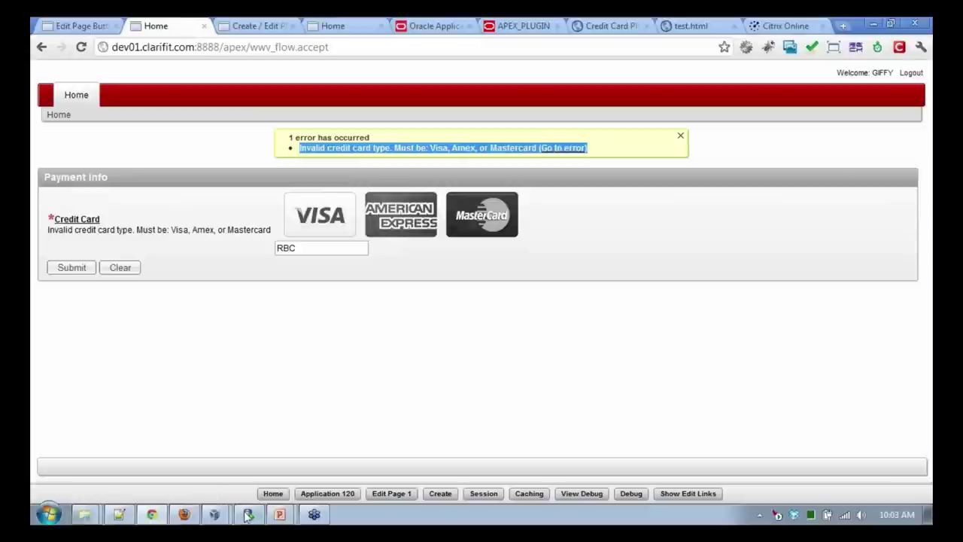
Step: Switch to SQL Developer and locate the Load JS Files block in pkg_redgate.pkb
{"action": "mouse_move", "coordinate": [249, 514]}
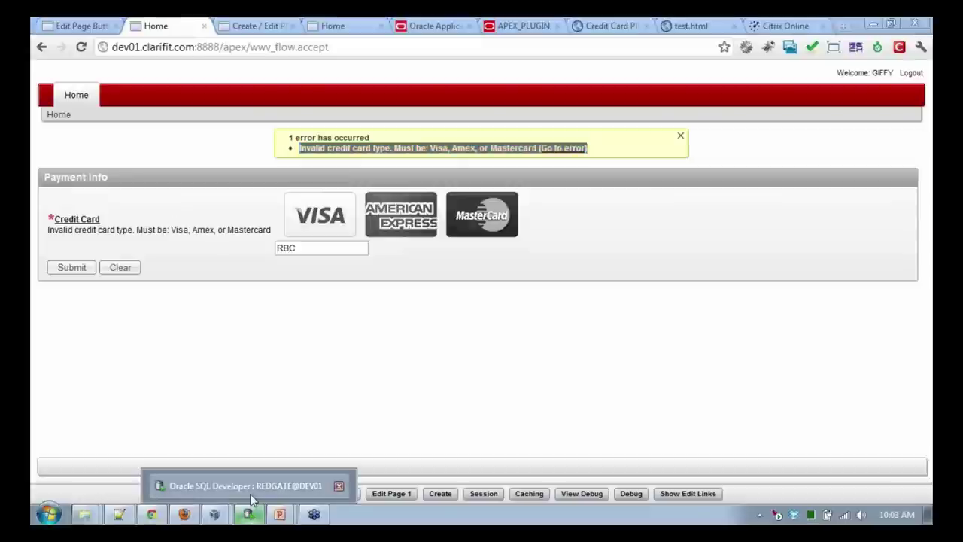
{"action": "left_click", "coordinate": [252, 498]}
{"action": "left_click", "coordinate": [185, 83]}
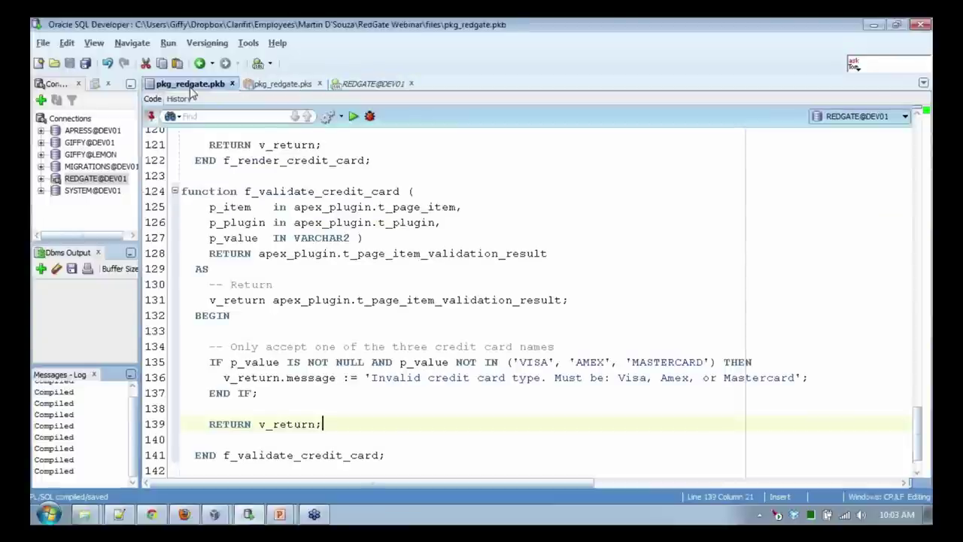
{"action": "scroll", "coordinate": [303, 280], "scroll_direction": "up", "scroll_amount": 12}
{"action": "scroll", "coordinate": [302, 281], "scroll_direction": "up", "scroll_amount": 9}
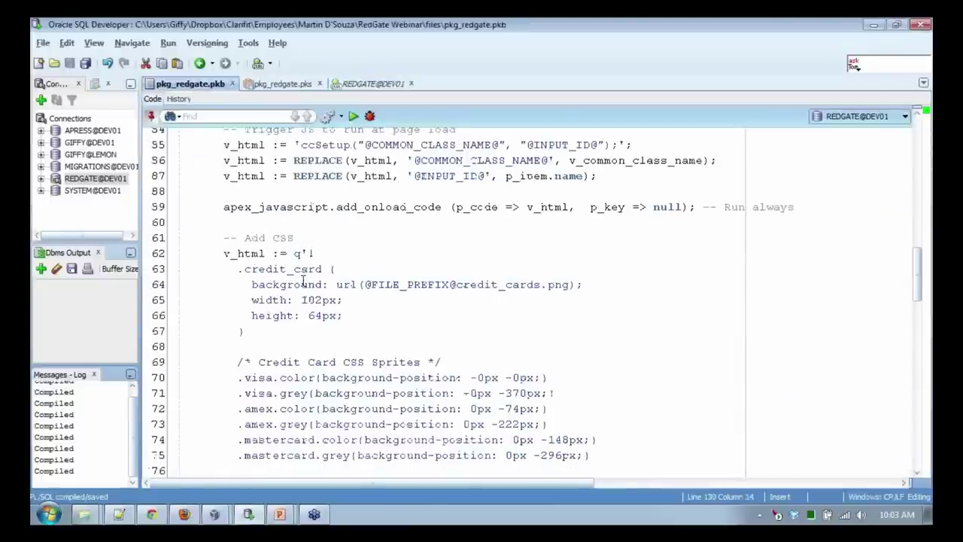
{"action": "scroll", "coordinate": [302, 281], "scroll_direction": "up", "scroll_amount": 7}
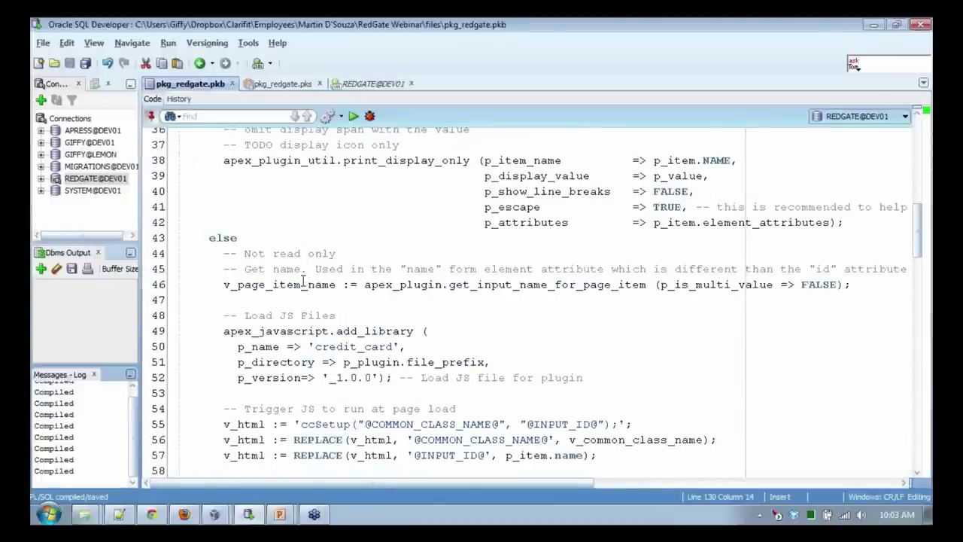
{"action": "scroll", "coordinate": [302, 280], "scroll_direction": "down", "scroll_amount": 2}
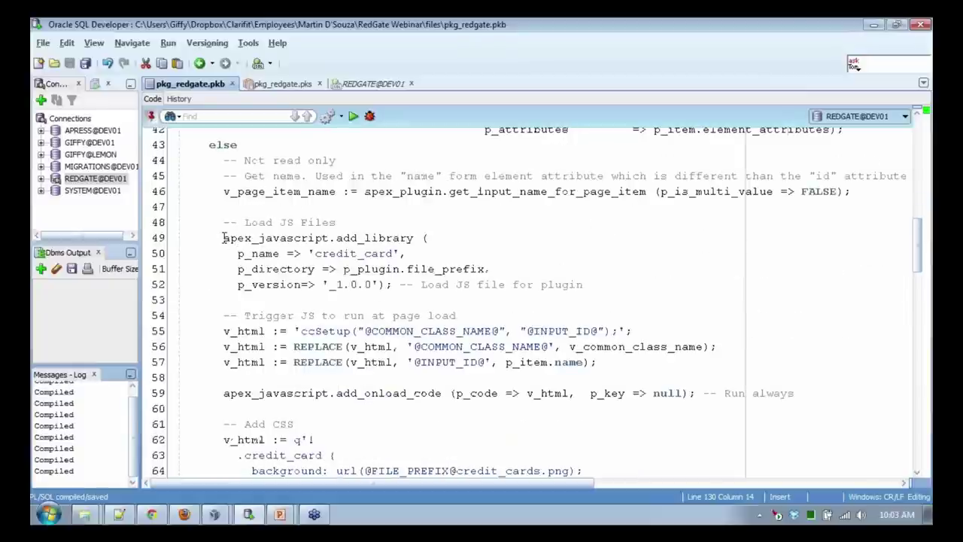
Step: Examine the apex_javascript.add_library call, its credit_card library name, and the ccSetup call that runs at page load
{"action": "left_click_drag", "start_coordinate": [224, 238], "coordinate": [614, 286]}
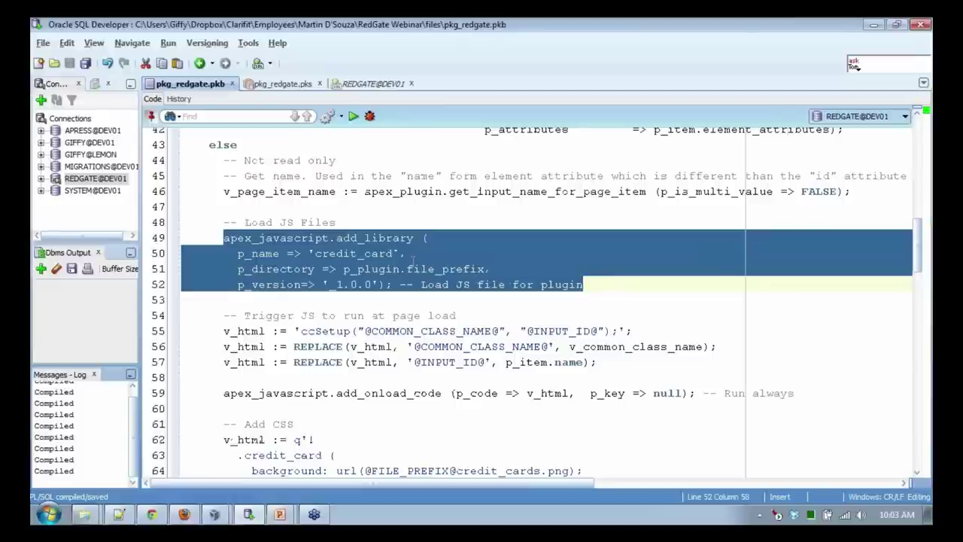
{"action": "left_click", "coordinate": [416, 268]}
{"action": "left_click_drag", "start_coordinate": [316, 253], "coordinate": [394, 256]}
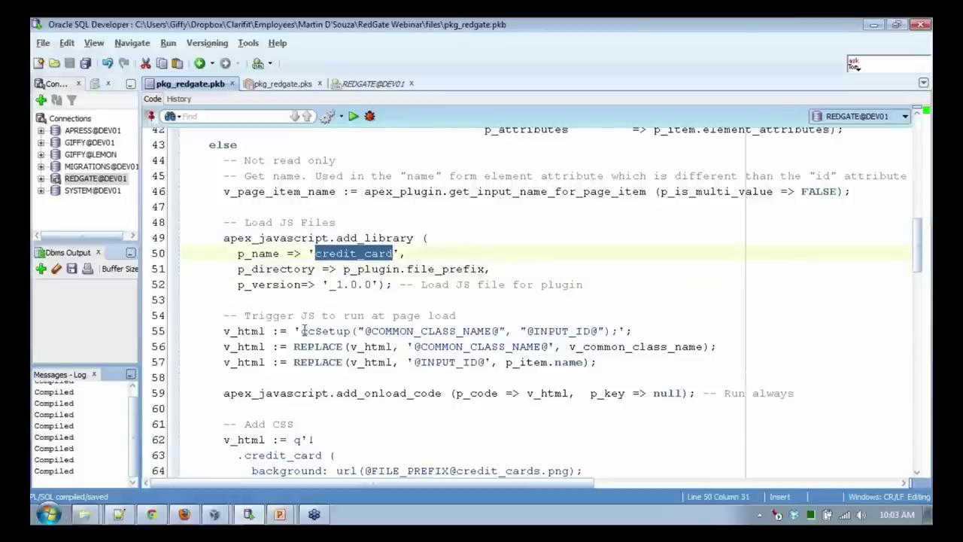
{"action": "mouse_move", "coordinate": [301, 331]}
{"action": "left_mouse_down"}
{"action": "mouse_move", "coordinate": [354, 332]}
{"action": "mouse_move", "coordinate": [303, 331]}
{"action": "left_mouse_up"}
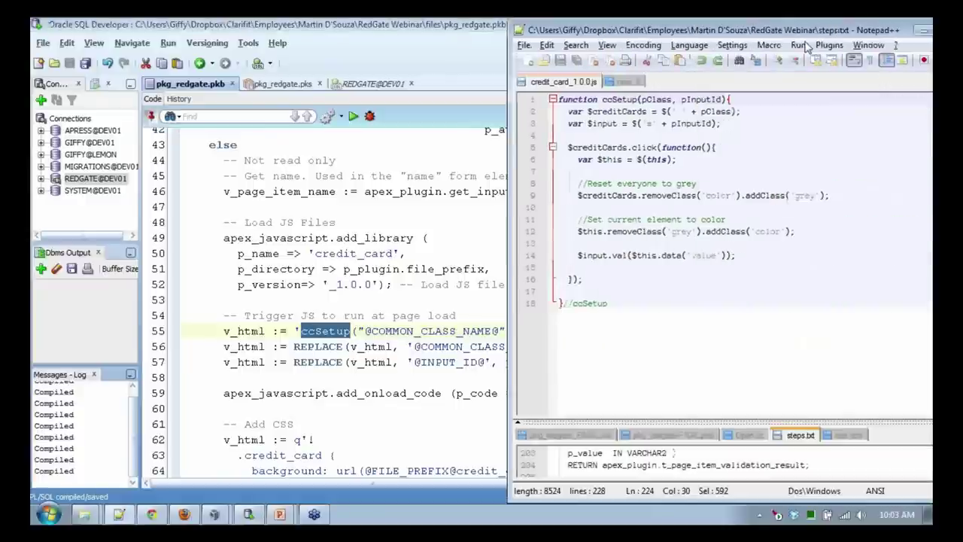
Step: Examine the ccSetup code in credit_card_1.0.0.js in Notepad++ that resets all cards to grey and sets the current element to color
{"action": "left_click", "coordinate": [676, 311]}
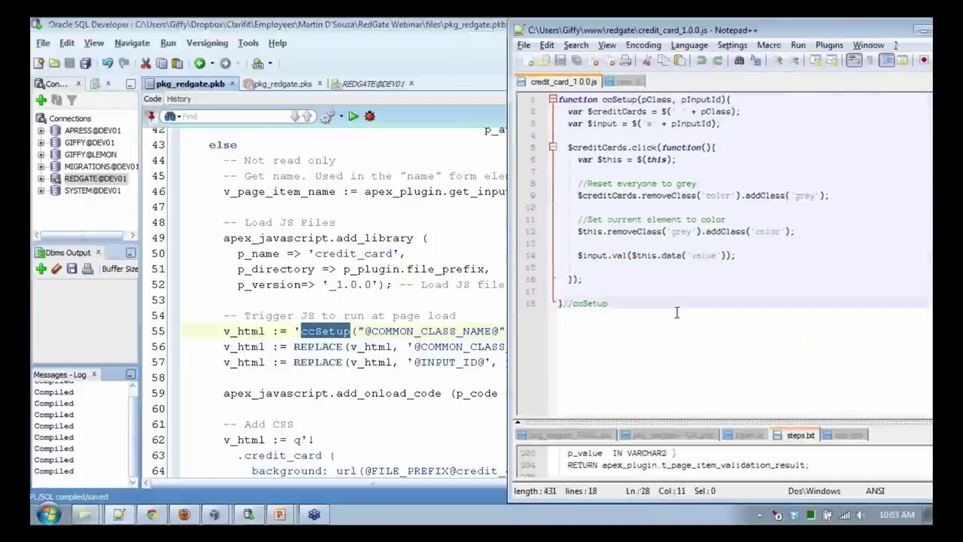
{"action": "left_click", "coordinate": [616, 184]}
{"action": "left_click_drag", "start_coordinate": [580, 184], "coordinate": [834, 199]}
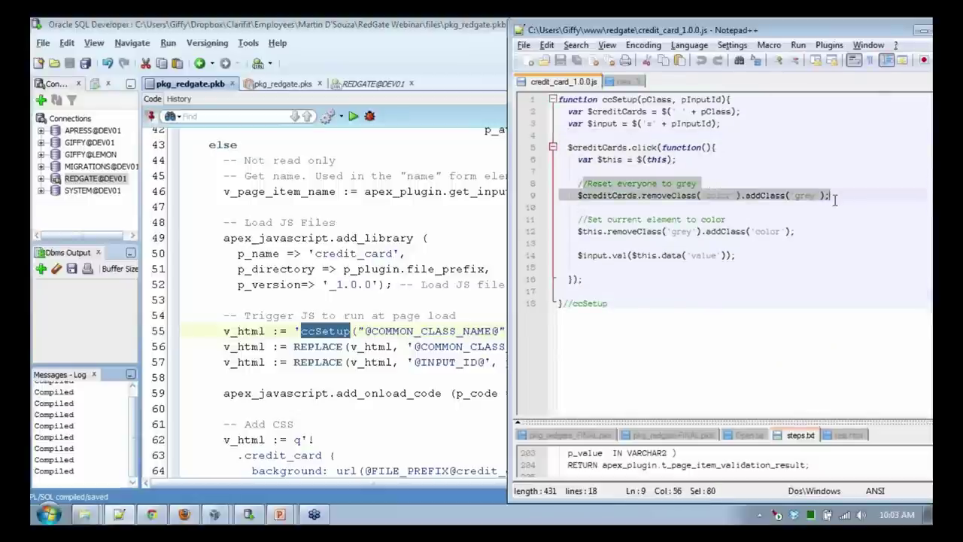
{"action": "left_click_drag", "start_coordinate": [796, 232], "coordinate": [551, 227]}
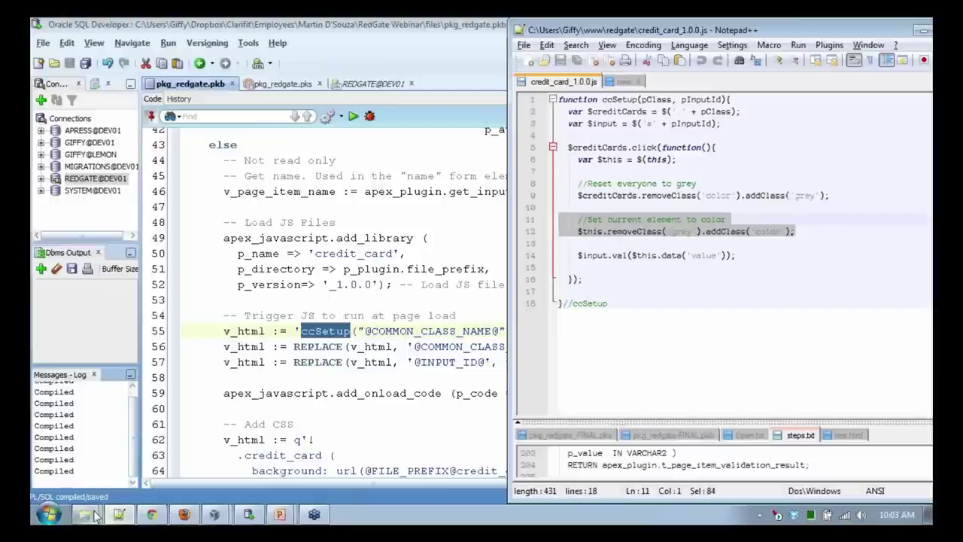
Step: Check the redgate folder's path and its credit_card_1.0.0.js file in Windows Explorer, and review the ccSetup body in Notepad++
{"action": "mouse_move", "coordinate": [95, 517]}
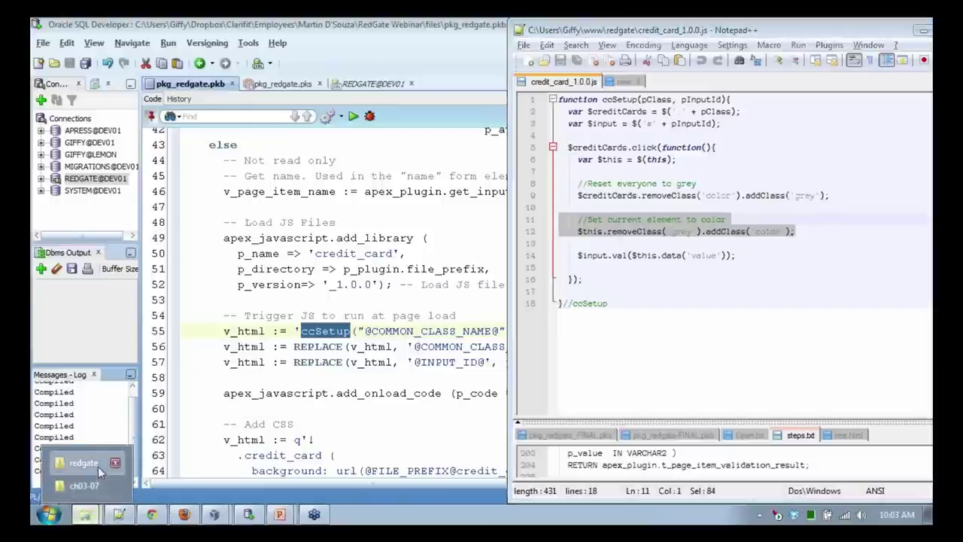
{"action": "left_click", "coordinate": [98, 467]}
{"action": "left_click", "coordinate": [641, 161]}
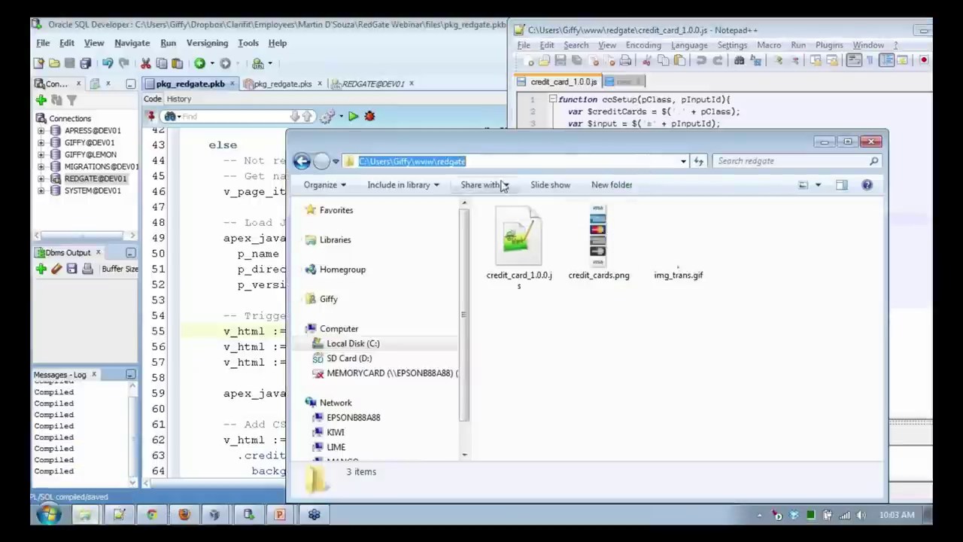
{"action": "left_click", "coordinate": [481, 161]}
{"action": "left_click_drag", "start_coordinate": [467, 161], "coordinate": [436, 161]}
{"action": "left_click", "coordinate": [536, 261]}
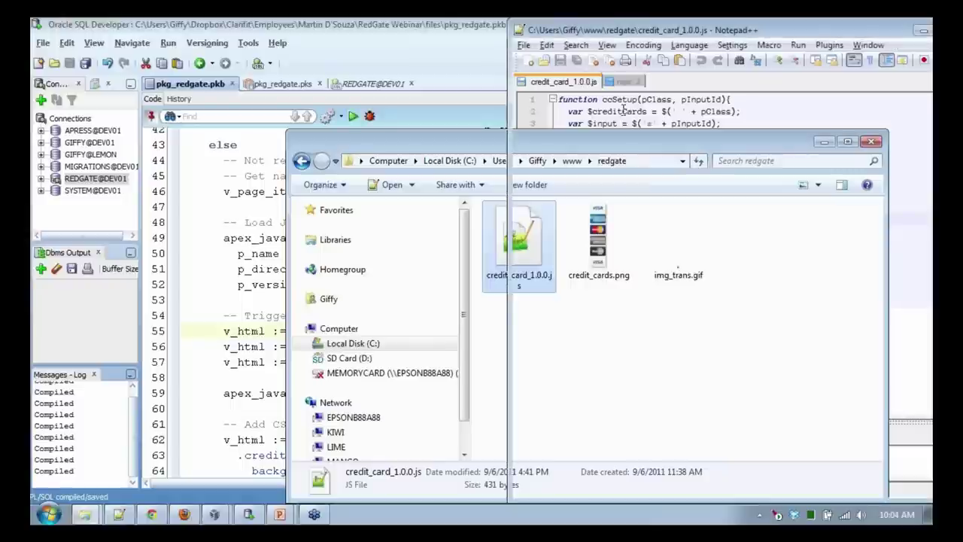
{"action": "left_click_drag", "start_coordinate": [623, 111], "coordinate": [665, 247]}
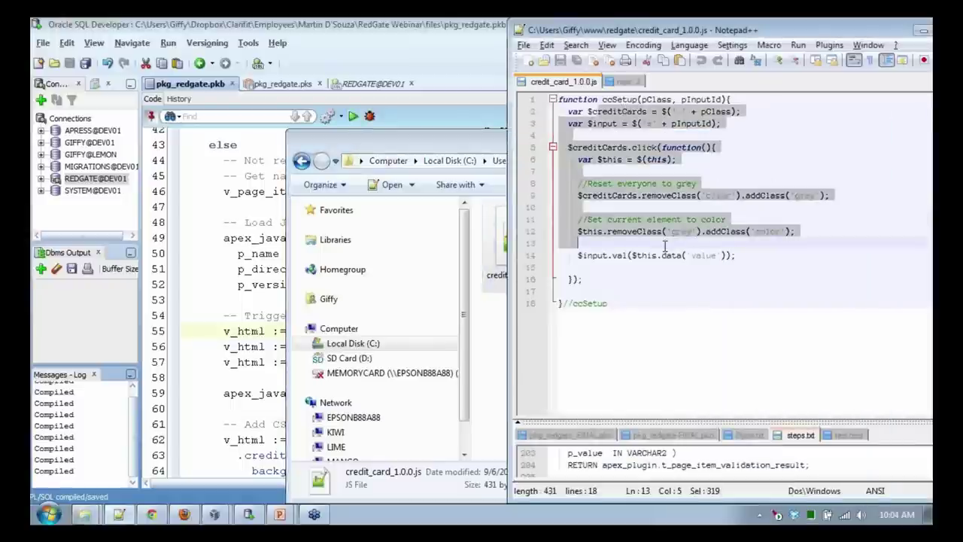
Step: Return to pkg_redgate.pkb in SQL Developer, and switch to the contact and questions slide of the PowerPoint slide show
{"action": "left_click", "coordinate": [231, 272]}
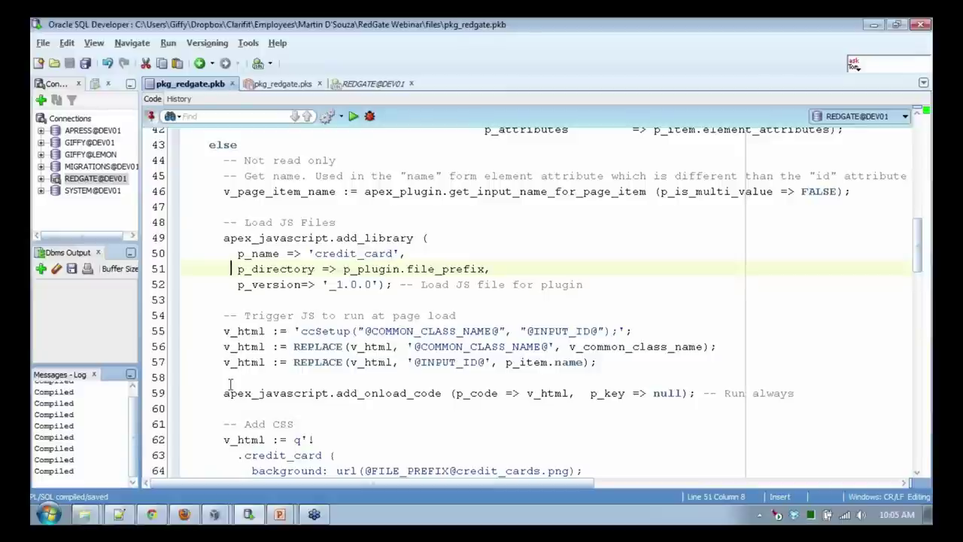
{"action": "key", "text": "alt+Tab"}
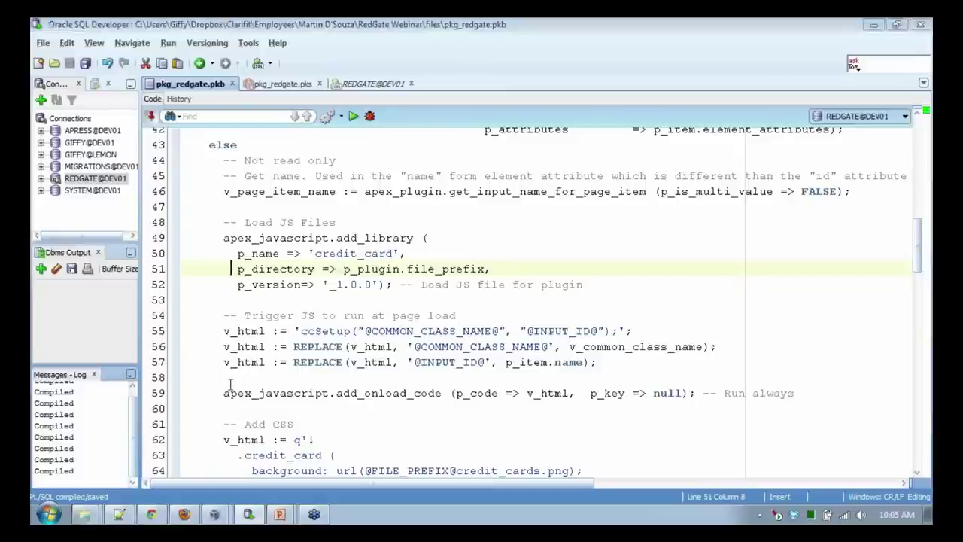
{"action": "key", "text": "alt+Tab"}
{"action": "key", "text": "alt+Tab"}
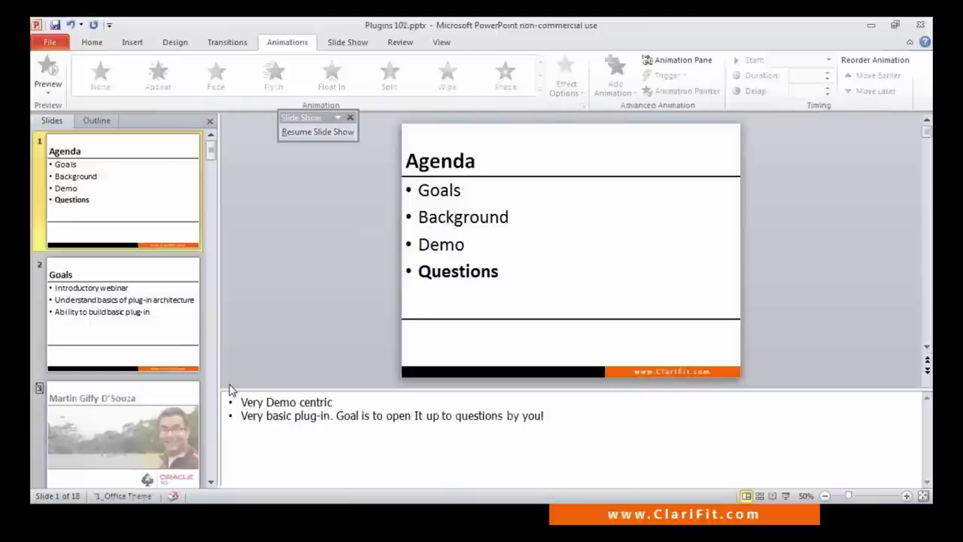
{"action": "key", "text": "alt+Tab"}
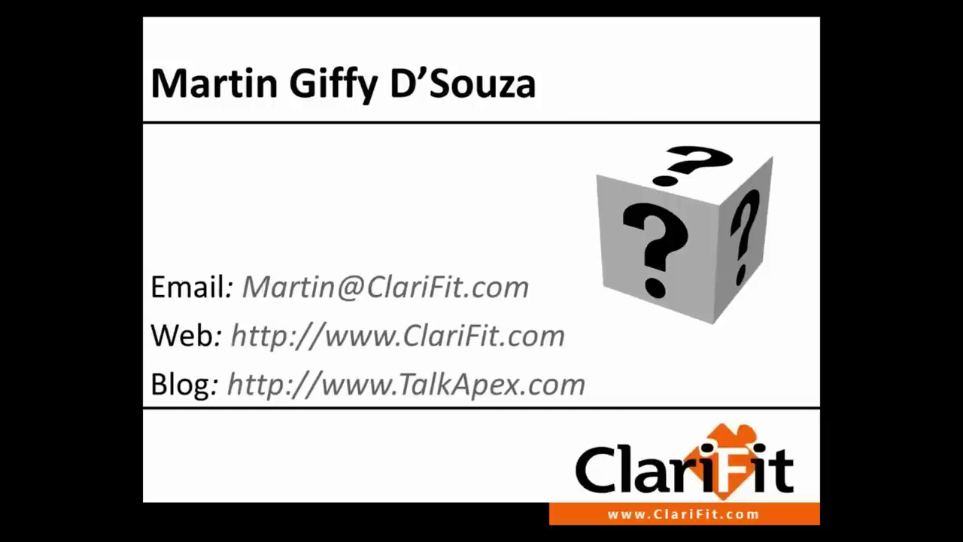
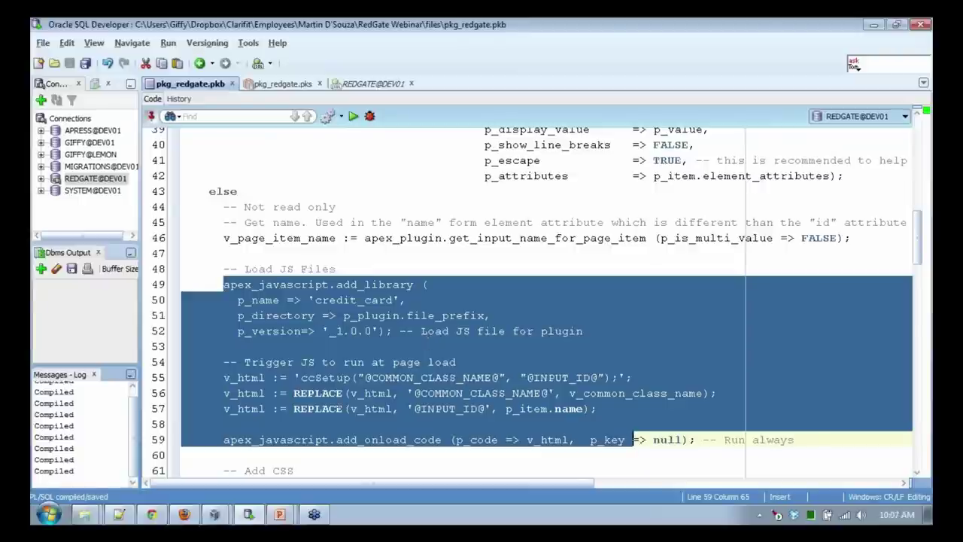
Step: Switch to the Oracle APEX API documentation in Chrome and view the APEX_WEB_SERVICE chapter
{"action": "left_click", "coordinate": [163, 517]}
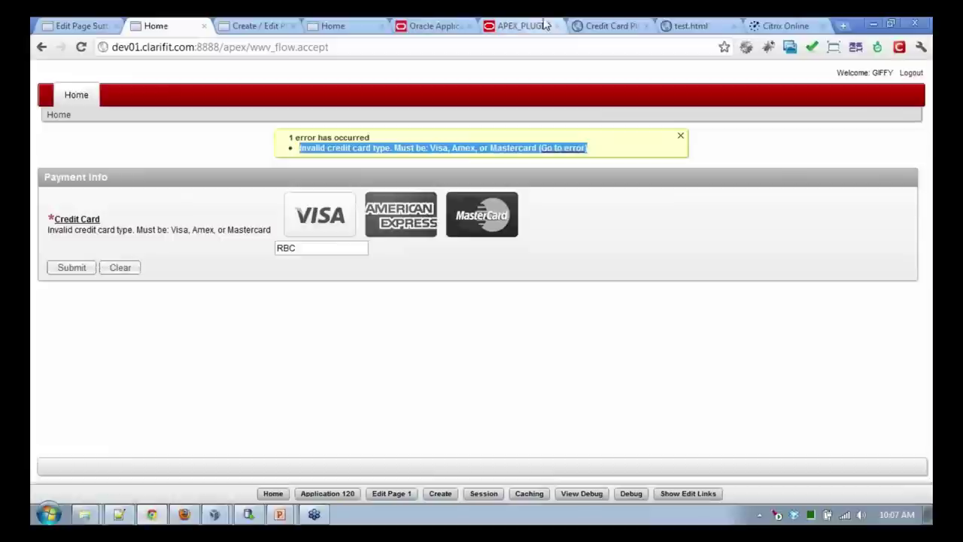
{"action": "left_click", "coordinate": [546, 26]}
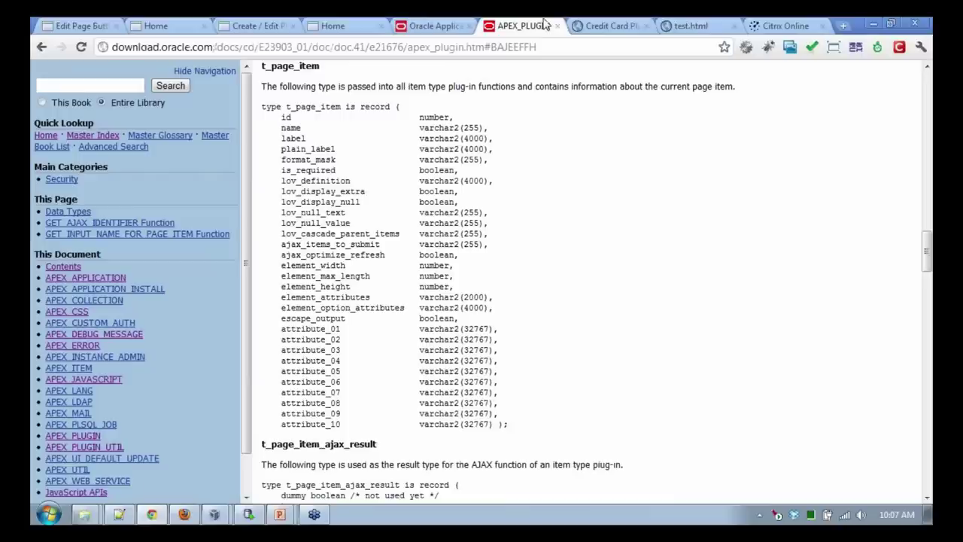
{"action": "left_click_drag", "start_coordinate": [248, 327], "coordinate": [249, 354]}
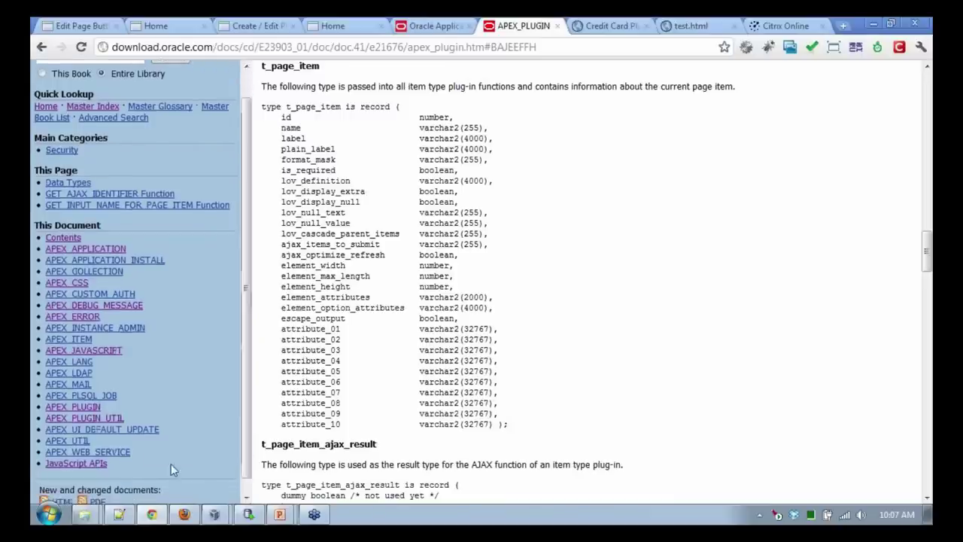
{"action": "left_click", "coordinate": [117, 452]}
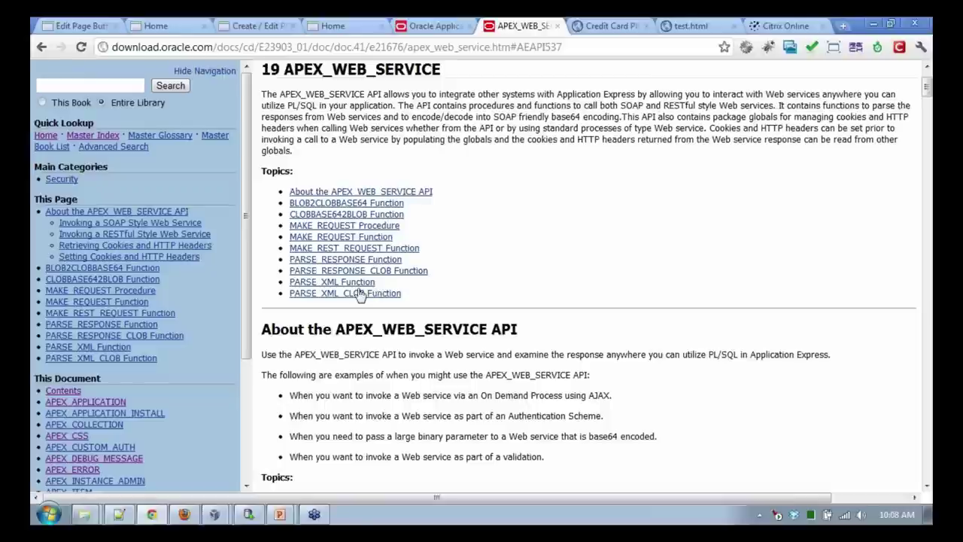
{"action": "mouse_move", "coordinate": [129, 517]}
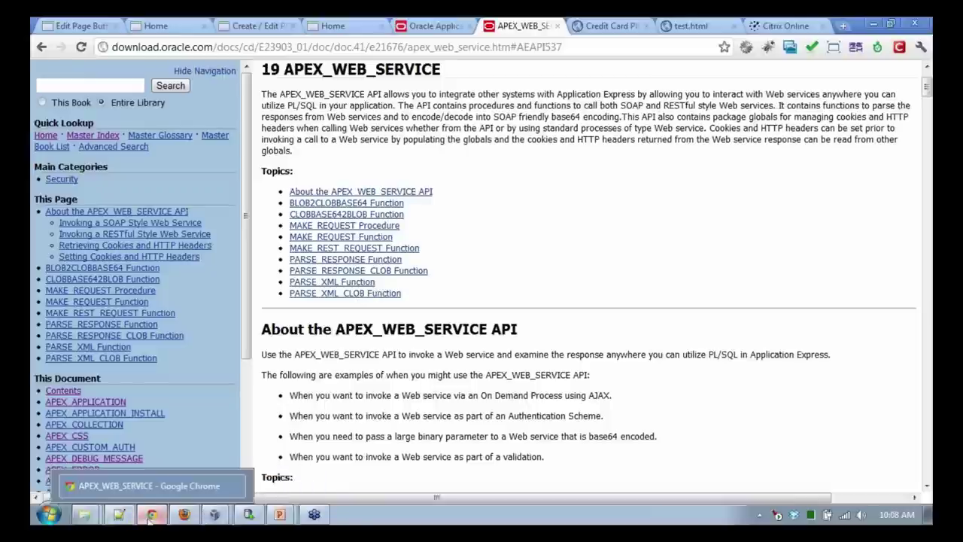
{"action": "left_click", "coordinate": [149, 516]}
{"action": "left_click", "coordinate": [149, 516]}
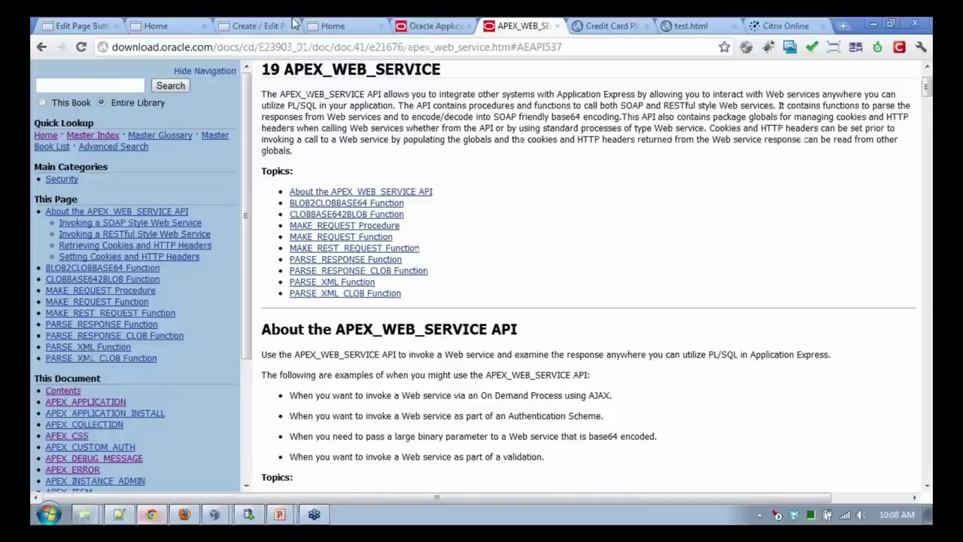
Step: Find the Credit Card Selector plug-in's edit page among the open pages and examine its File Prefix setting
{"action": "left_click", "coordinate": [109, 27]}
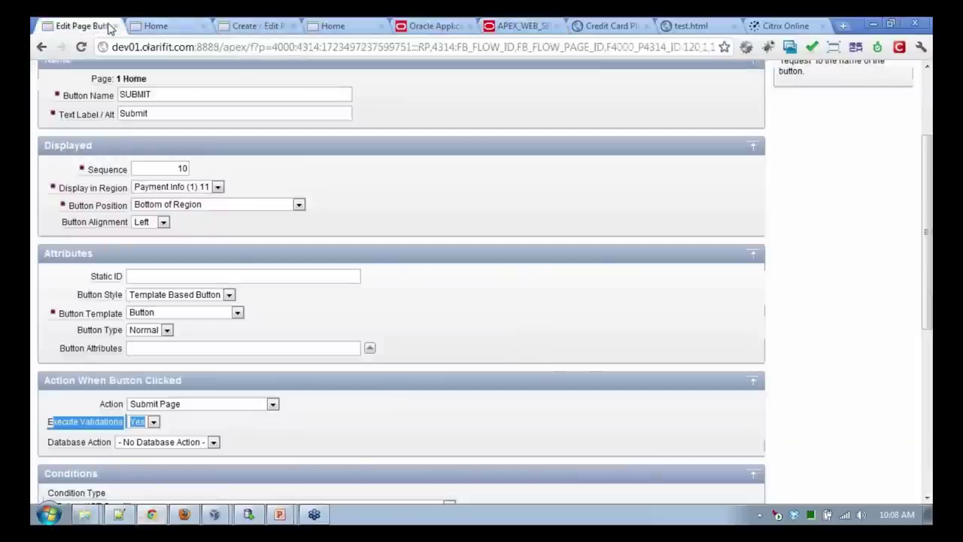
{"action": "left_click", "coordinate": [252, 25]}
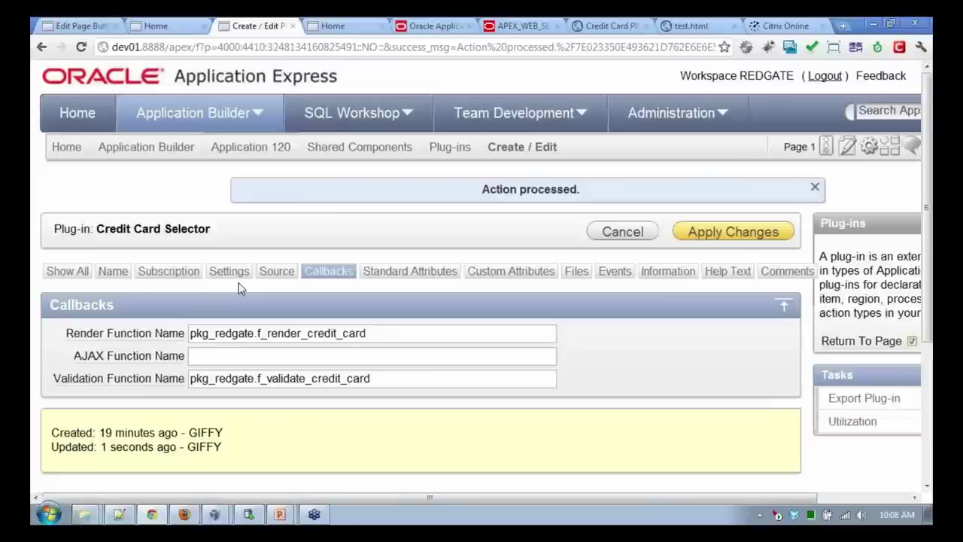
{"action": "left_click", "coordinate": [228, 271]}
{"action": "left_click_drag", "start_coordinate": [273, 333], "coordinate": [109, 337]}
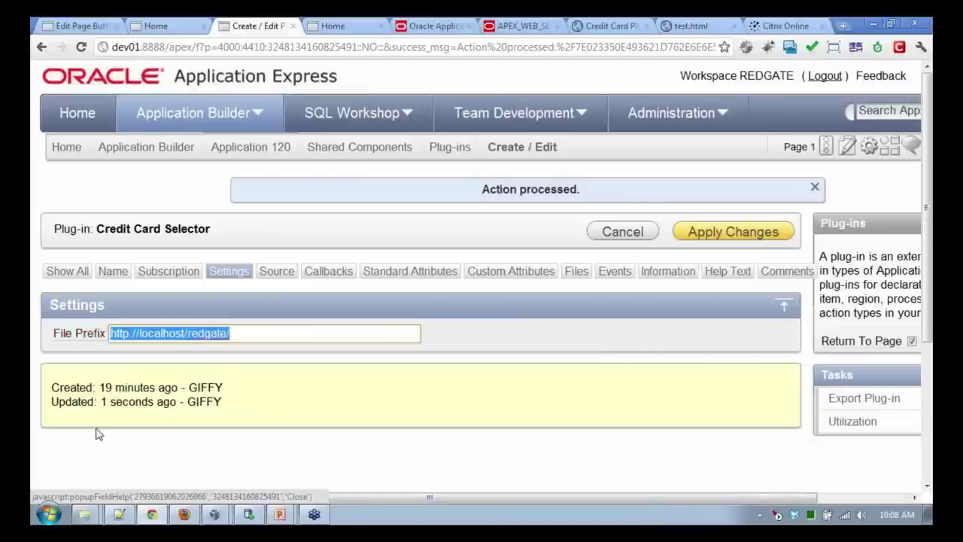
Step: Compare the plug-in's File Prefix with the redgate folder's path in Windows Explorer, and return to the plug-in settings
{"action": "mouse_move", "coordinate": [97, 519]}
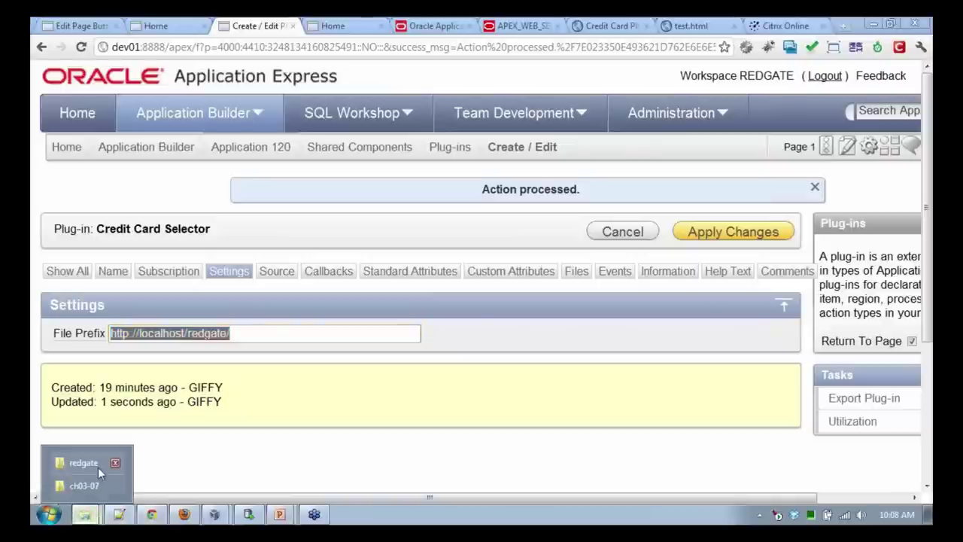
{"action": "left_click", "coordinate": [98, 467]}
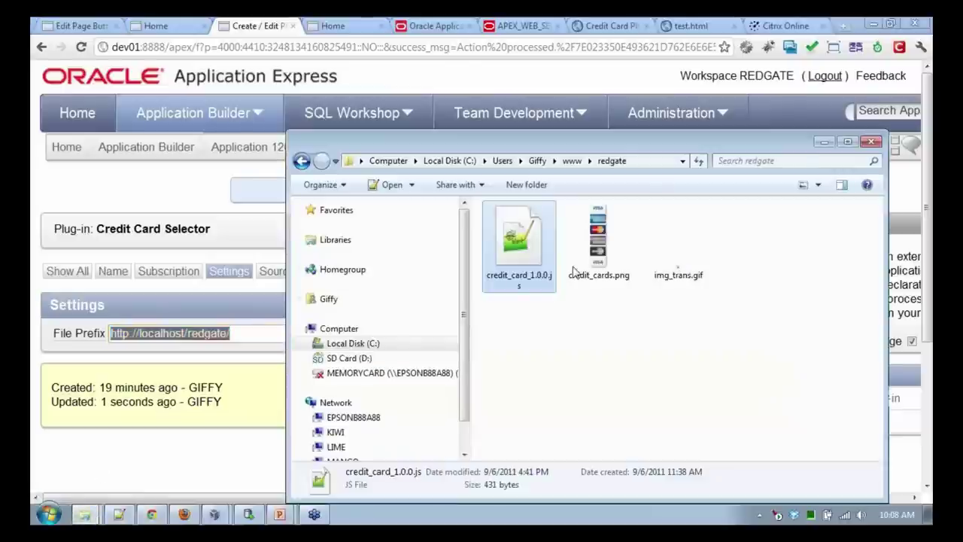
{"action": "left_click", "coordinate": [636, 160]}
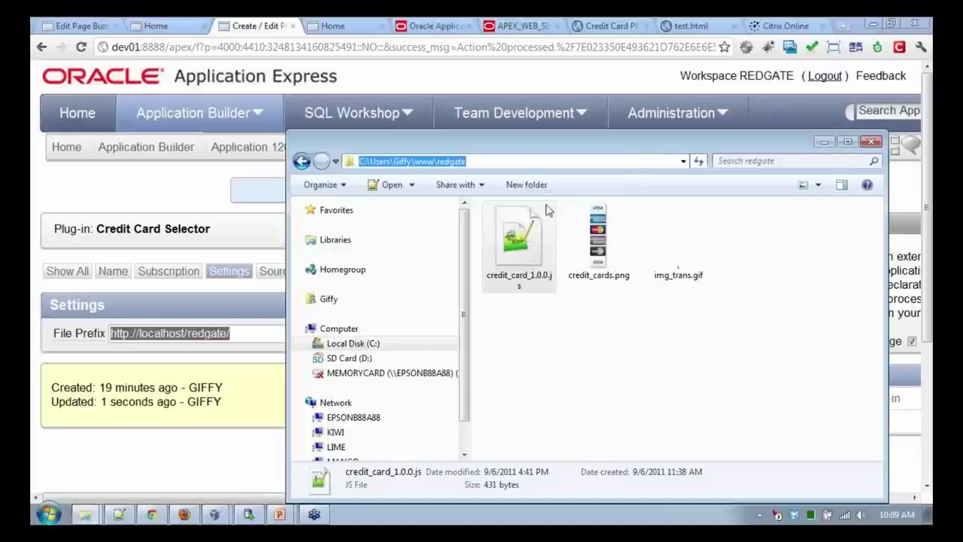
{"action": "left_click", "coordinate": [139, 229]}
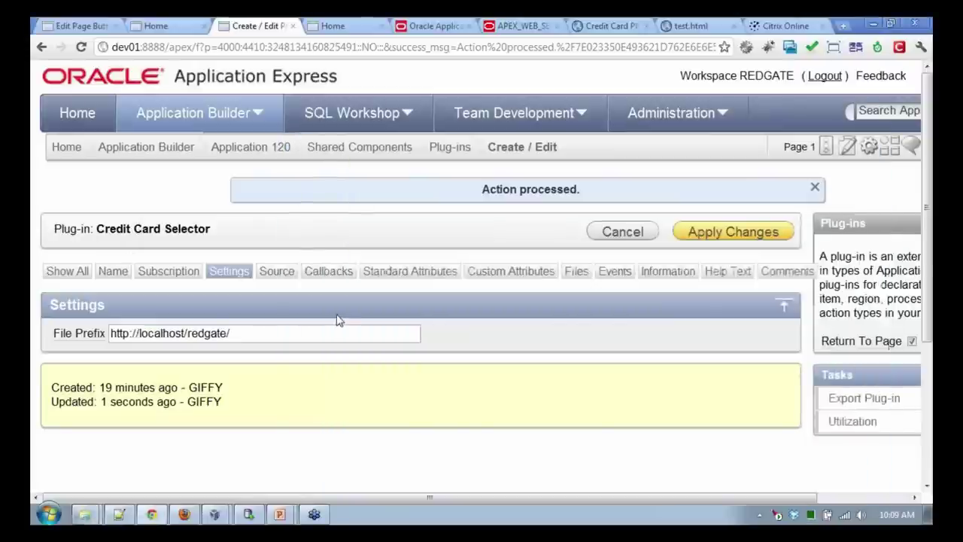
Step: Set the plug-in's File Prefix to #PLUGIN_PREFIX# and show the plug-in's Files section
{"action": "left_click_drag", "start_coordinate": [275, 333], "coordinate": [111, 331]}
{"action": "type", "text": "#"}
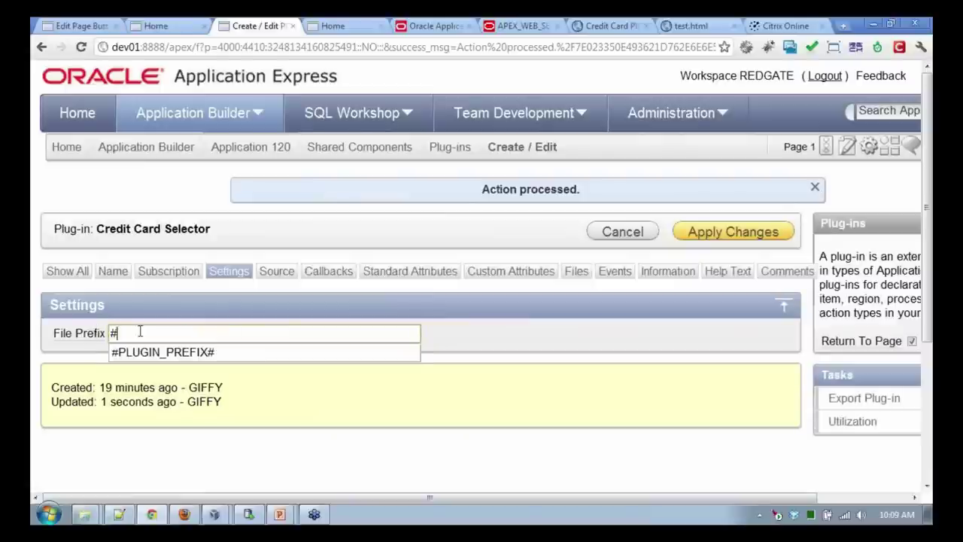
{"action": "left_click", "coordinate": [159, 352]}
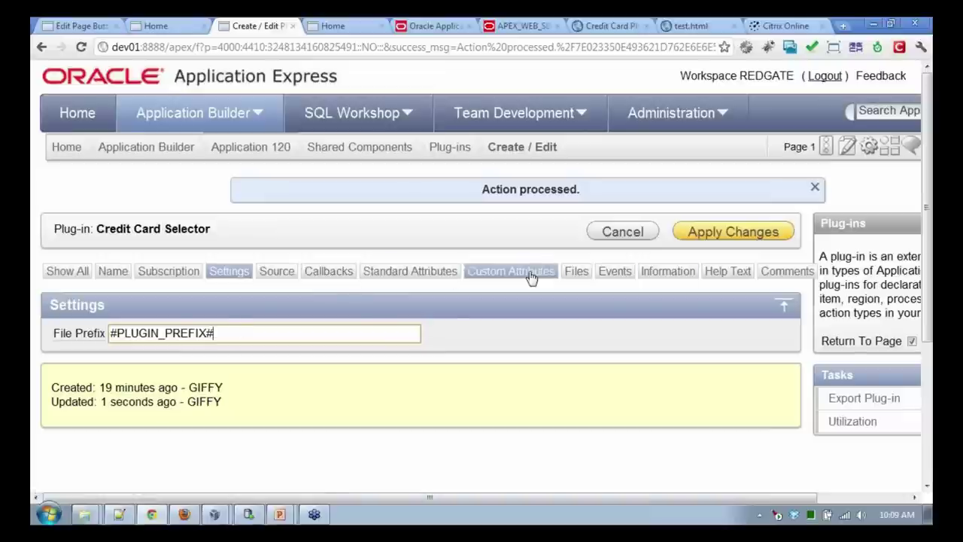
{"action": "left_click", "coordinate": [572, 275]}
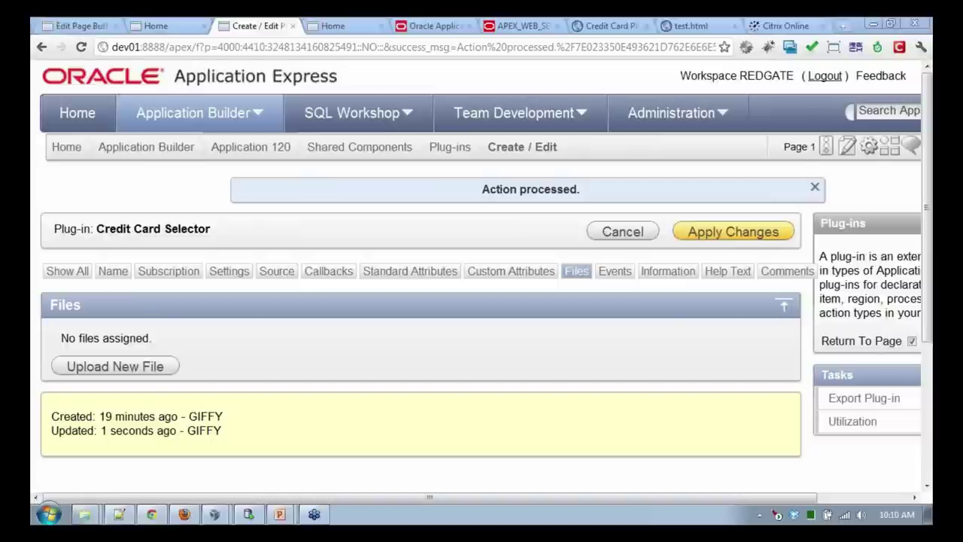
Step: Switch from the plug-in's Files section in Chrome to another open window
{"action": "key", "text": "alt+Tab"}
{"action": "key", "text": "alt+Tab"}
{"action": "key", "text": "alt+Tab"}
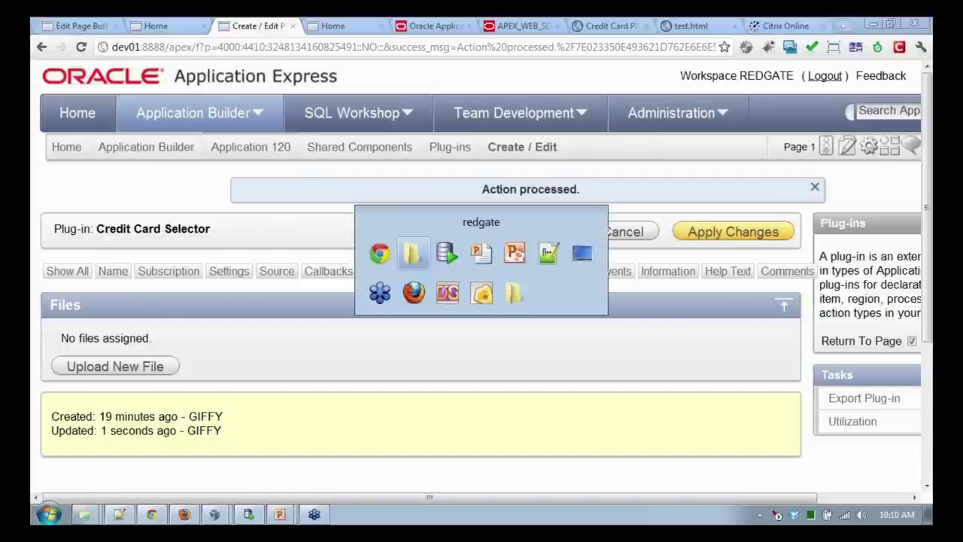